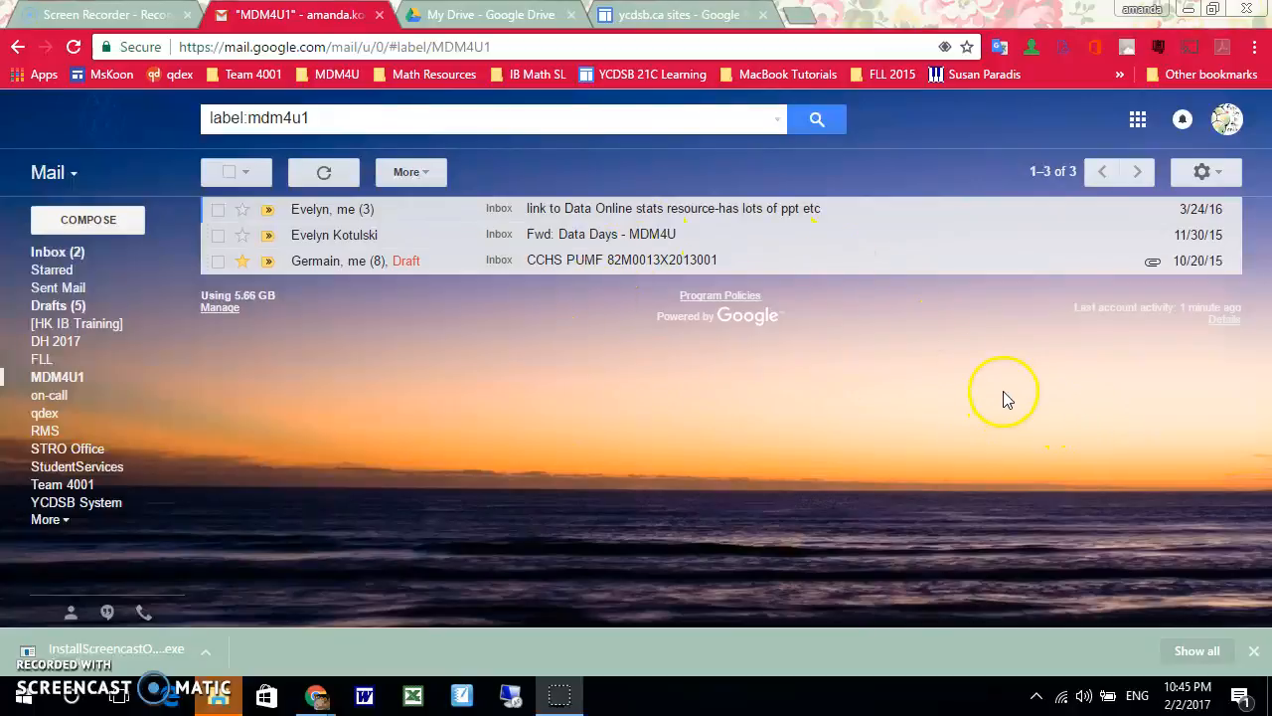
# Switch to Google Drive and create a folder named "__0_New Sem 2 Class" in My Drive
pyautogui.click(1138, 119)
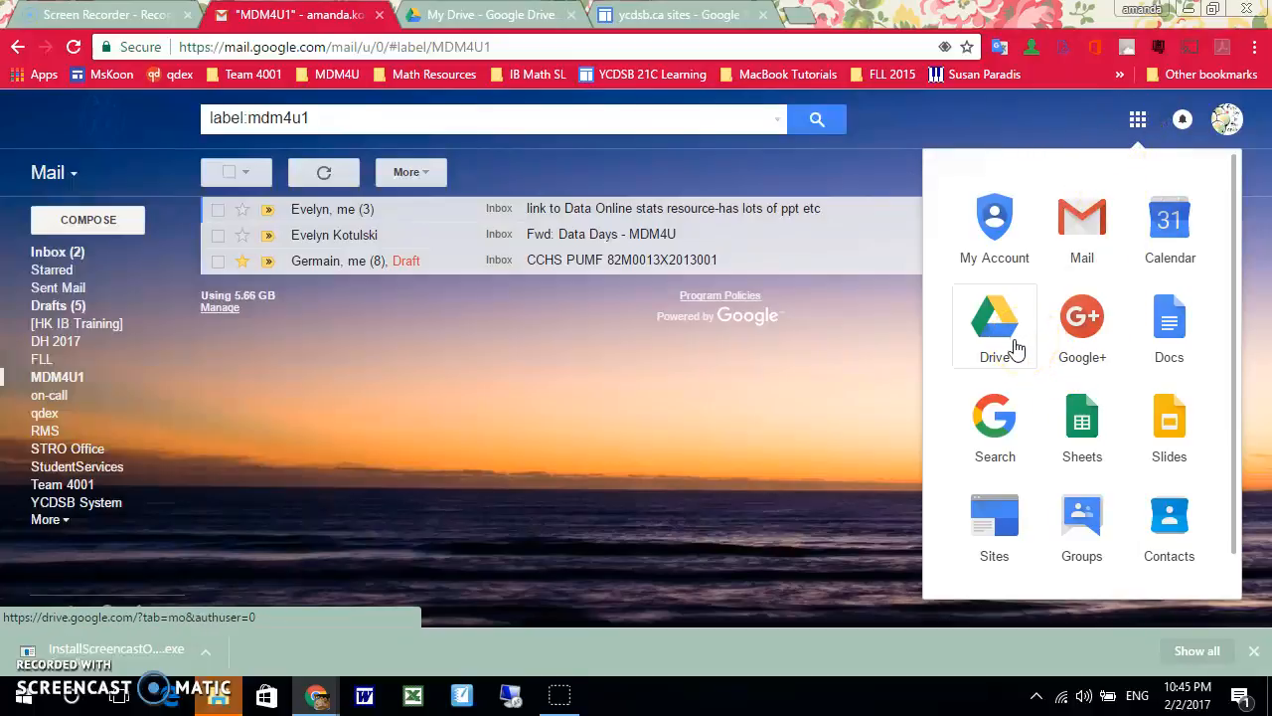
pyautogui.click(1020, 542)
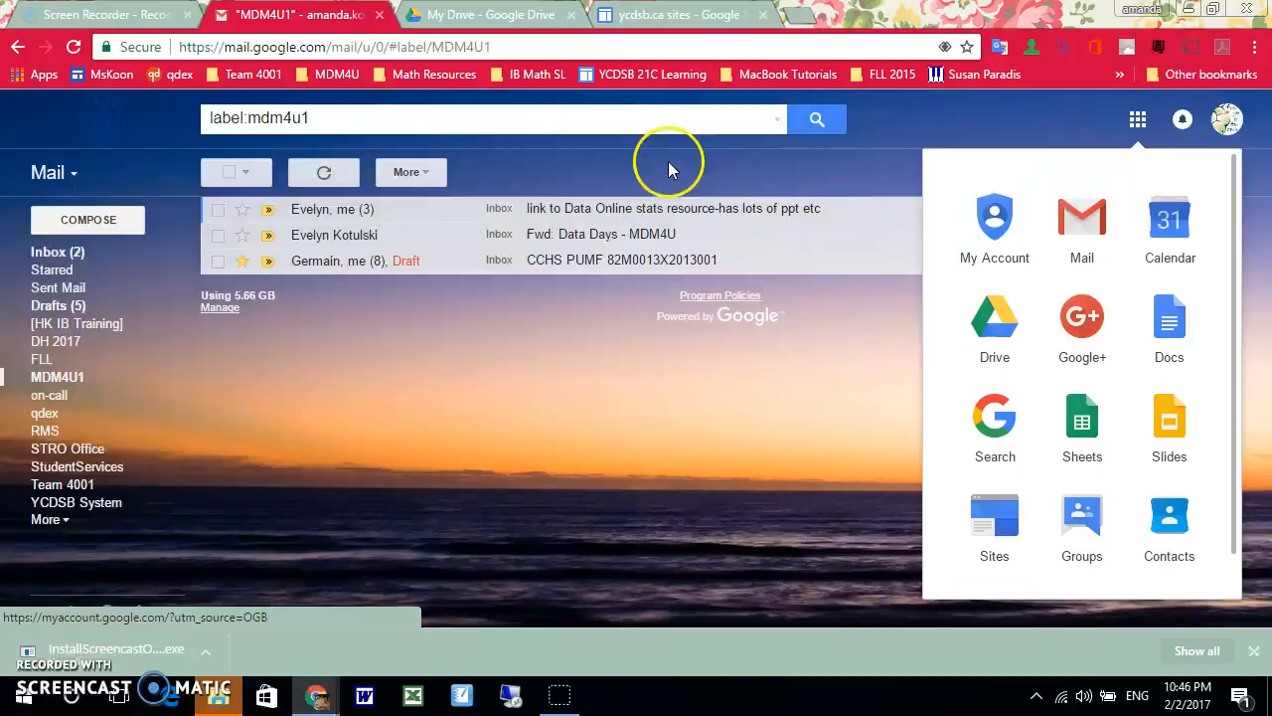
pyautogui.click(512, 15)
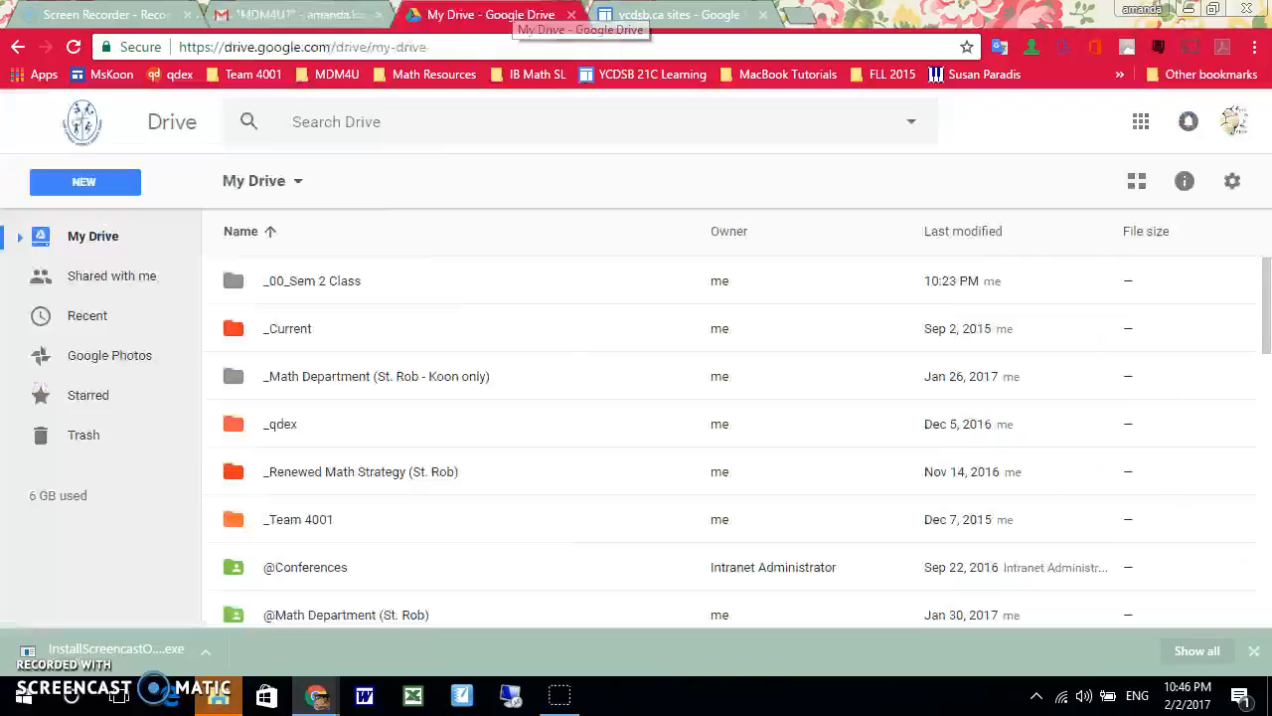
pyautogui.click(100, 184)
pyautogui.click(134, 227)
pyautogui.write('--)0')
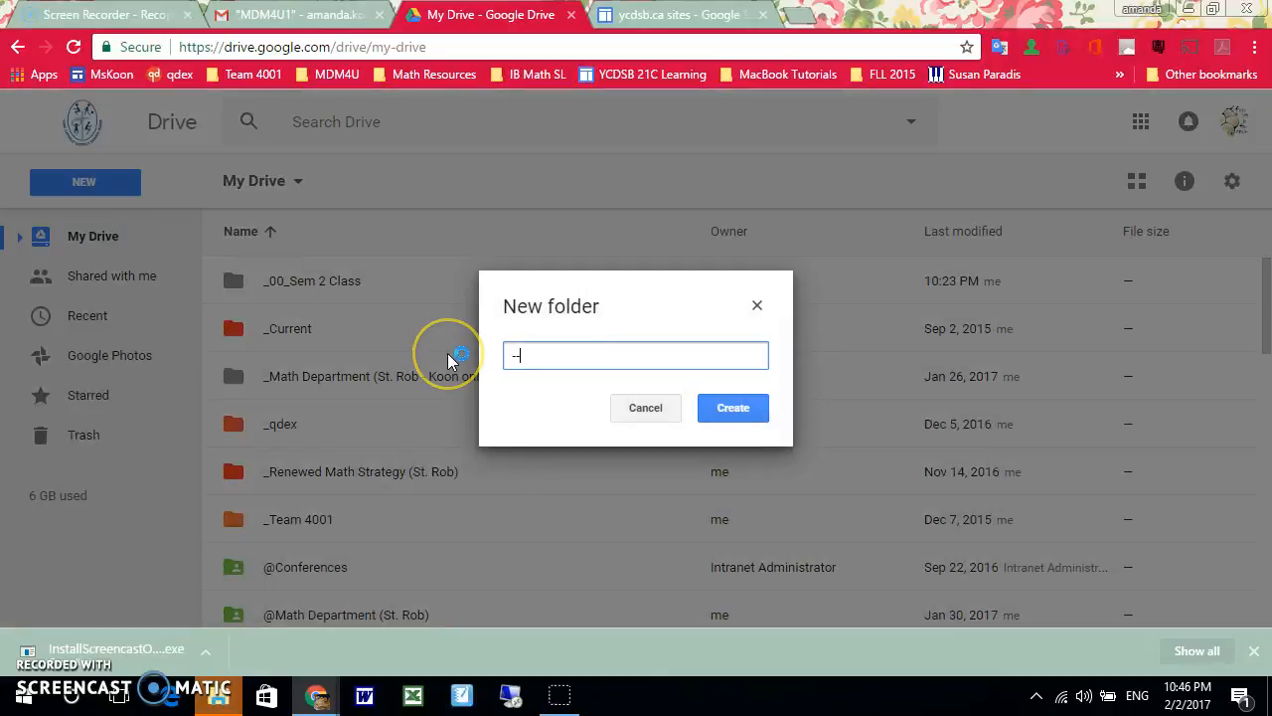
pyautogui.press('BackSpace')
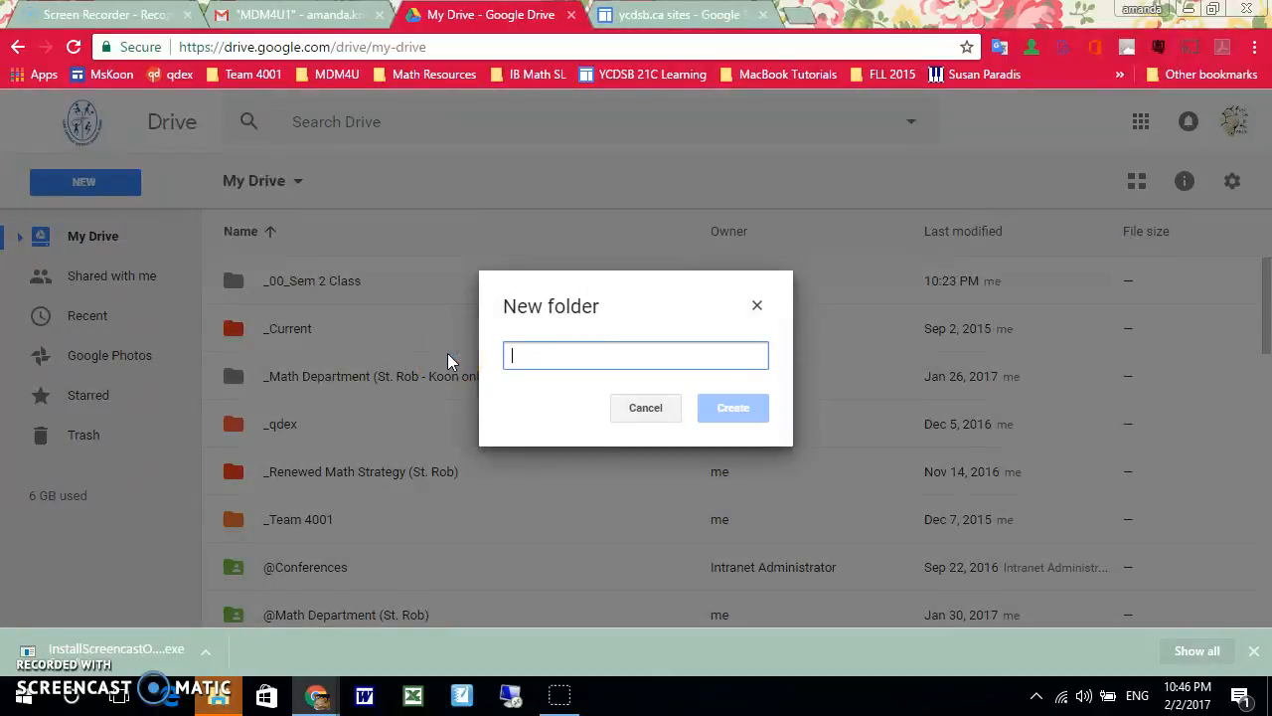
pyautogui.write('__0')
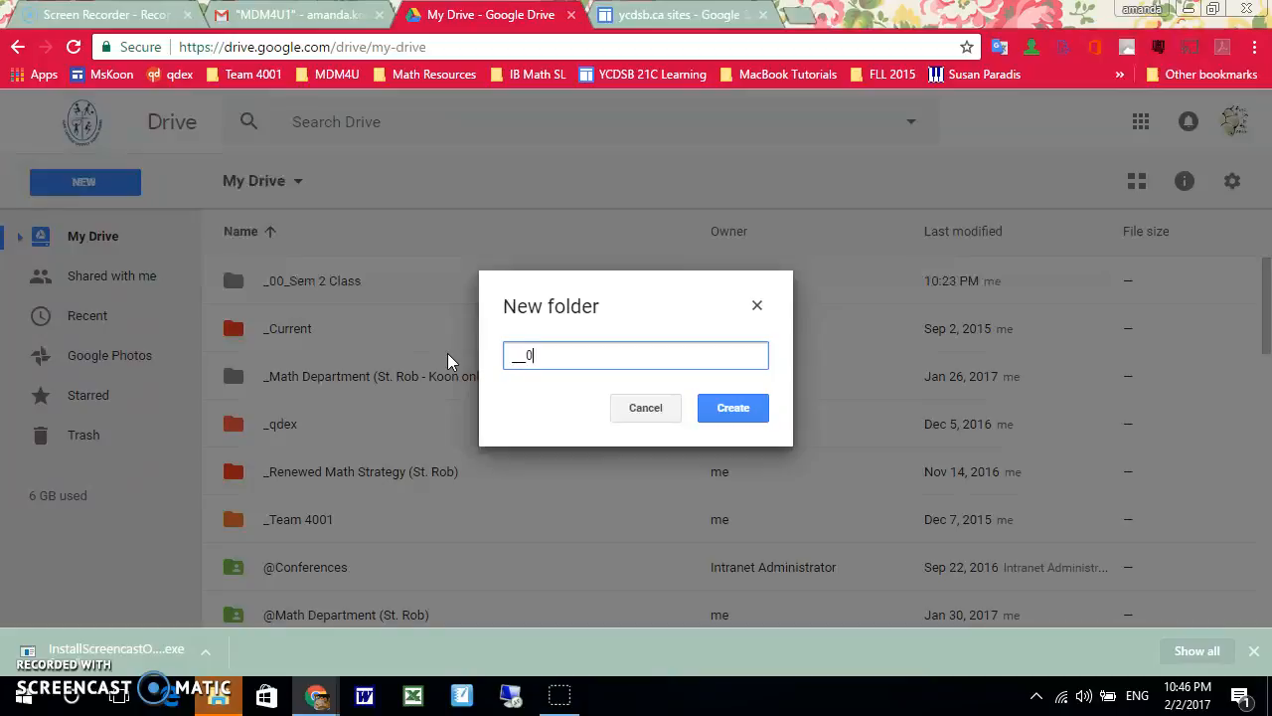
pyautogui.write('_New Sem 2 Class')
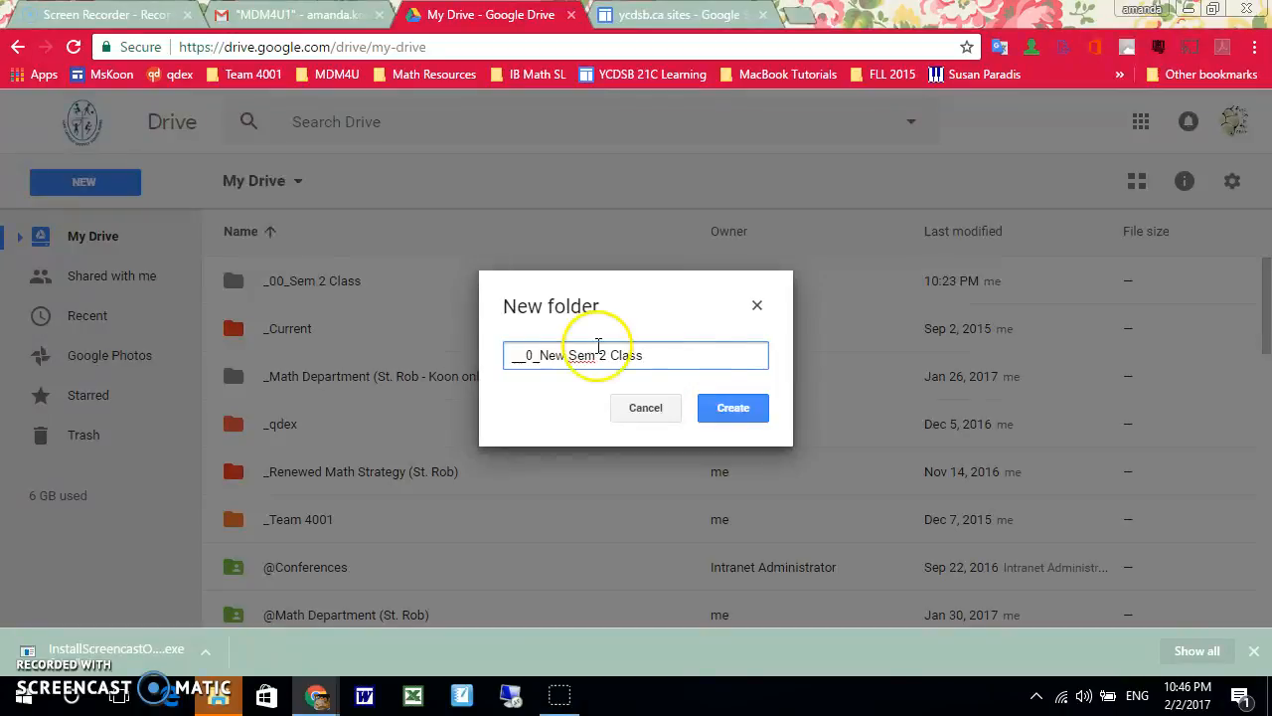
pyautogui.click(741, 411)
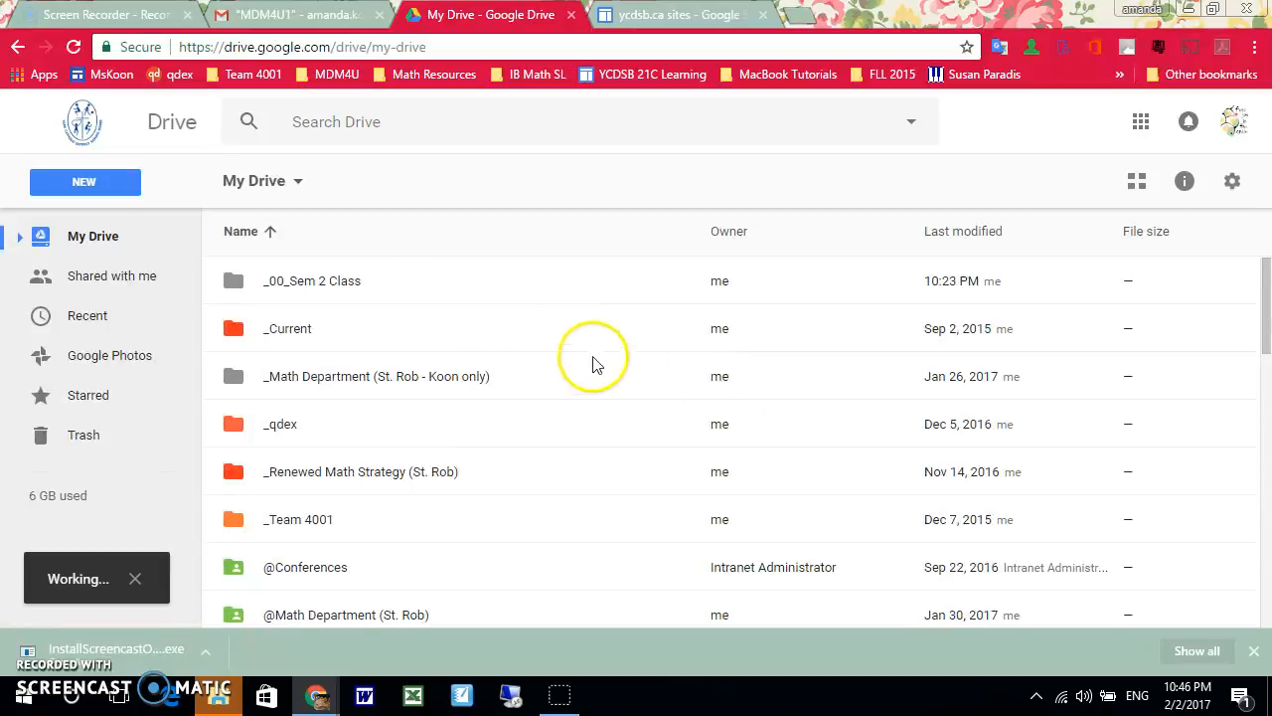
# Open the "__0_New Sem 2 Class" folder and create a subfolder named "Ch 1" inside it
pyautogui.doubleClick(344, 291)
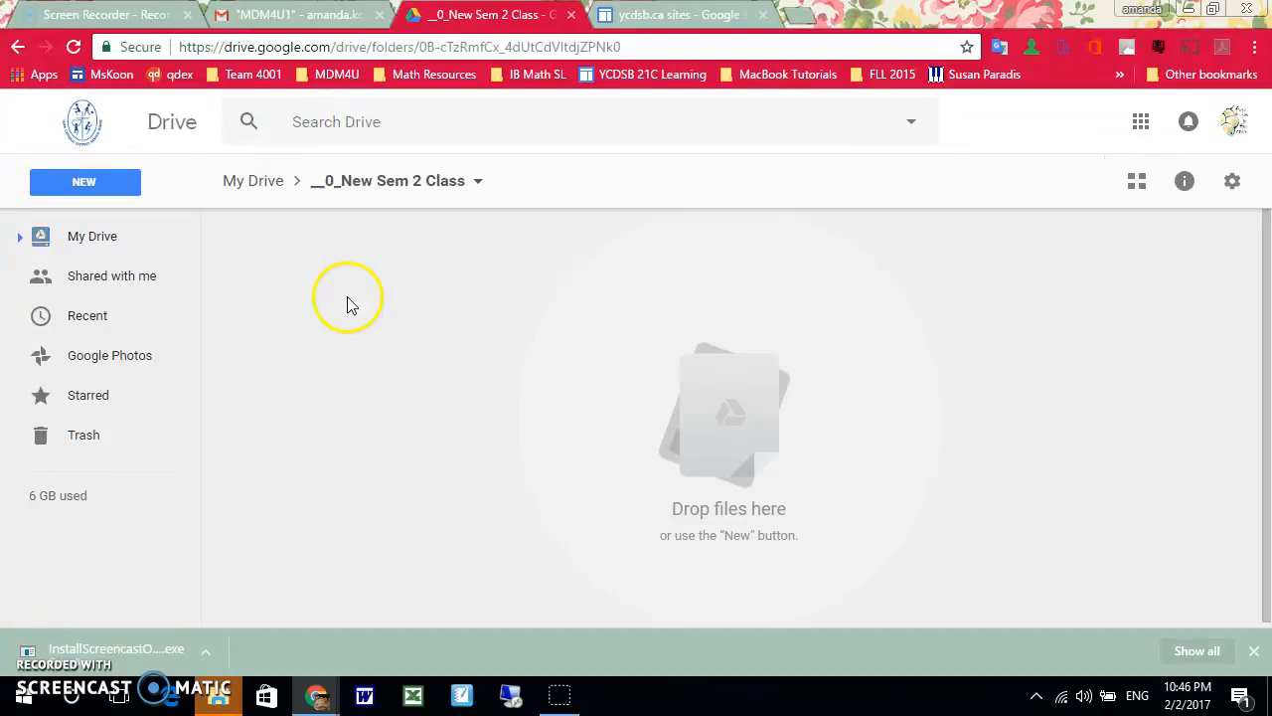
pyautogui.click(89, 181)
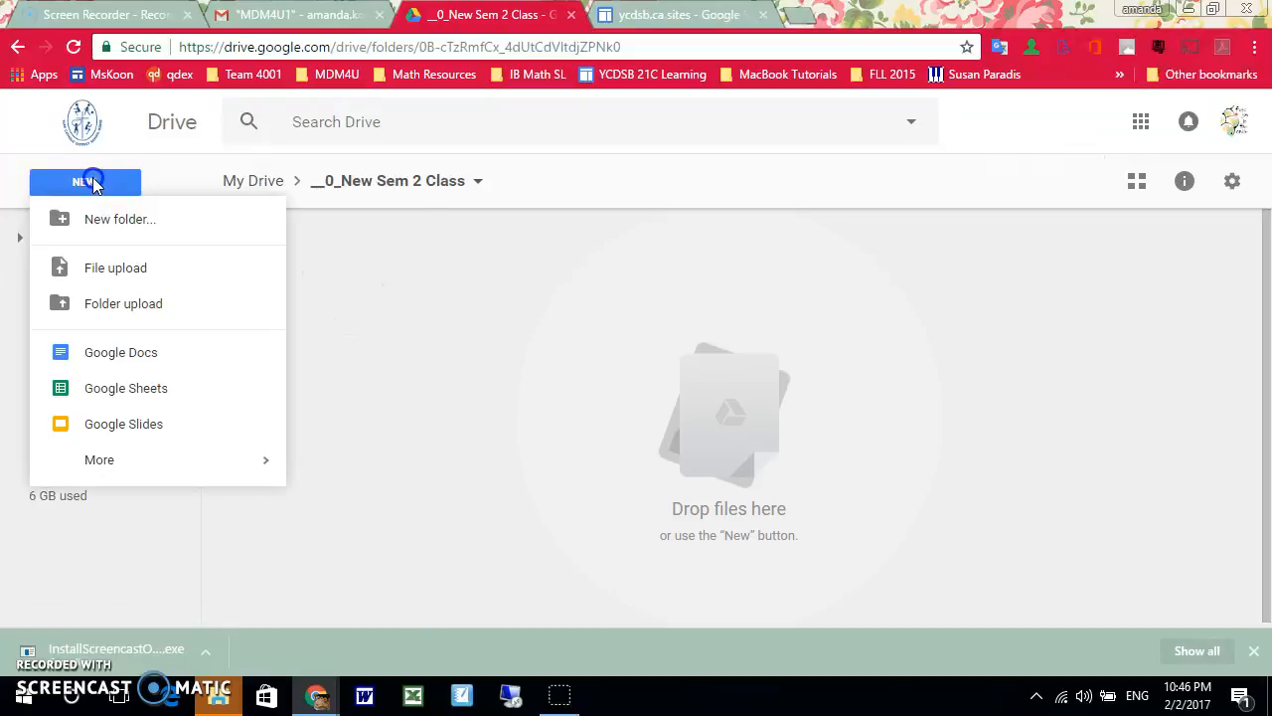
pyautogui.click(108, 215)
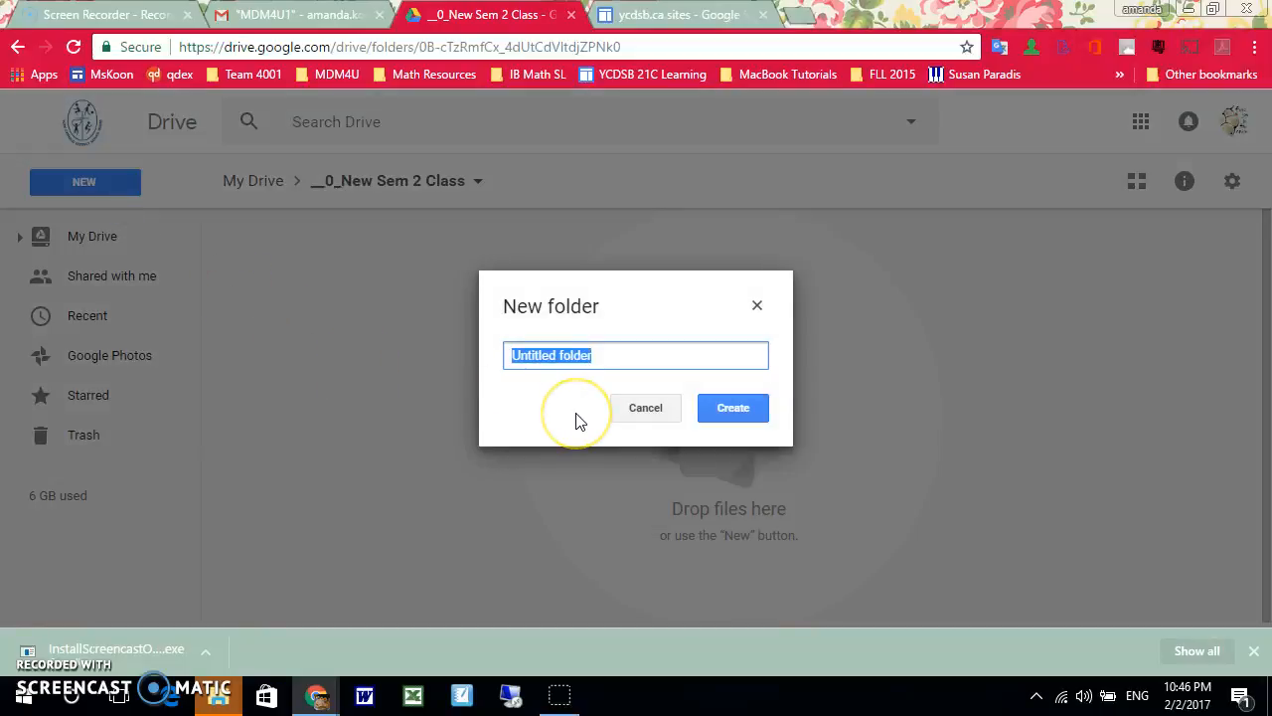
pyautogui.write('Ch')
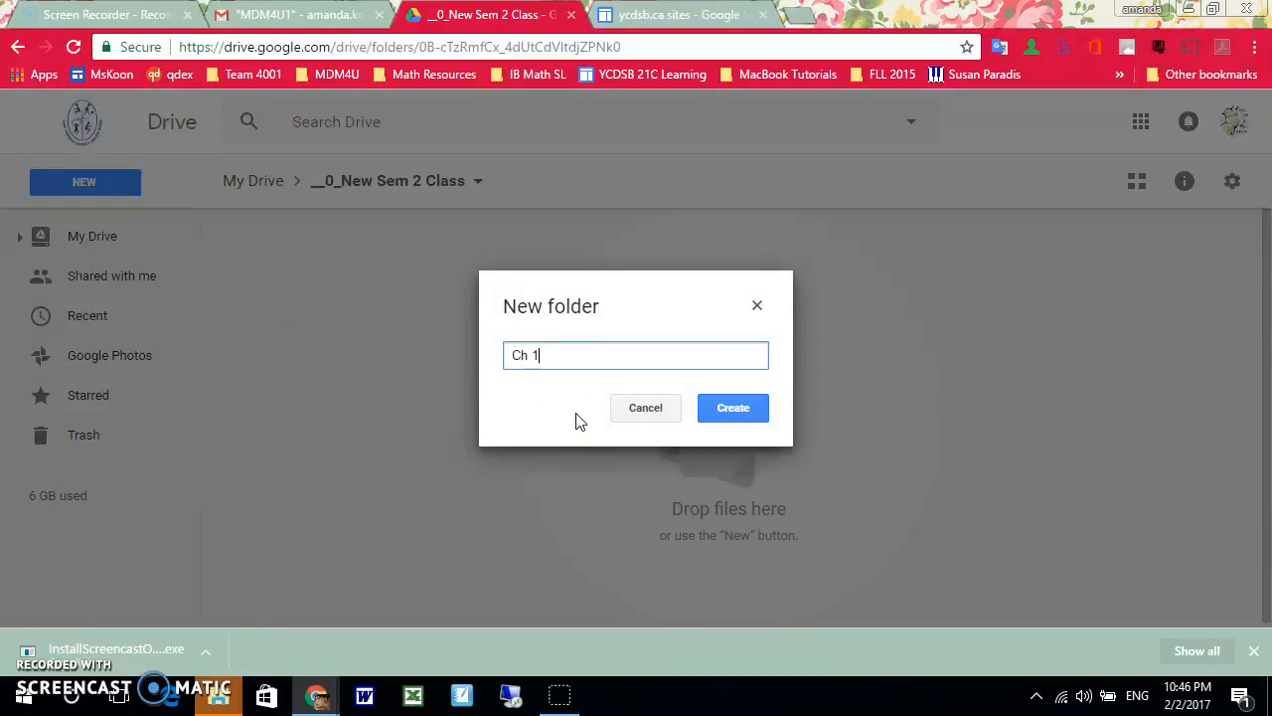
pyautogui.write(' 1')
pyautogui.press('Return')
# Create a second subfolder named "Ch 2" alongside "Ch 1"
pyautogui.click(110, 182)
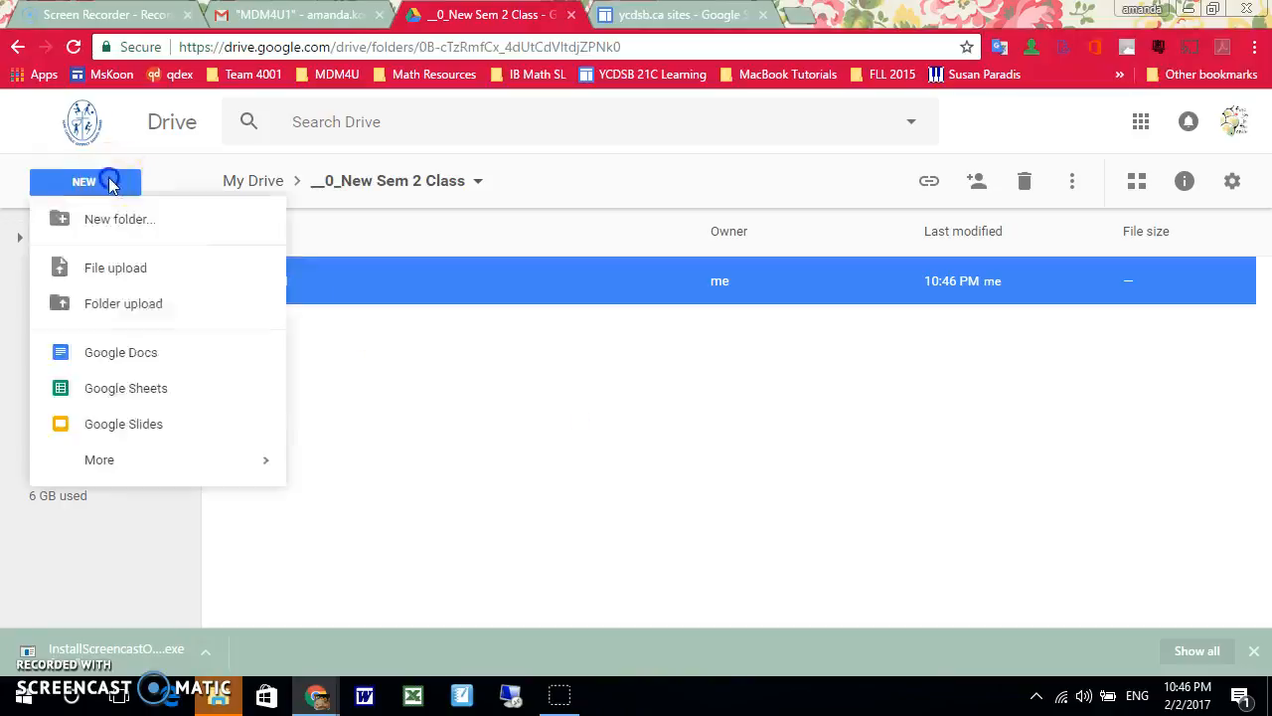
pyautogui.click(156, 226)
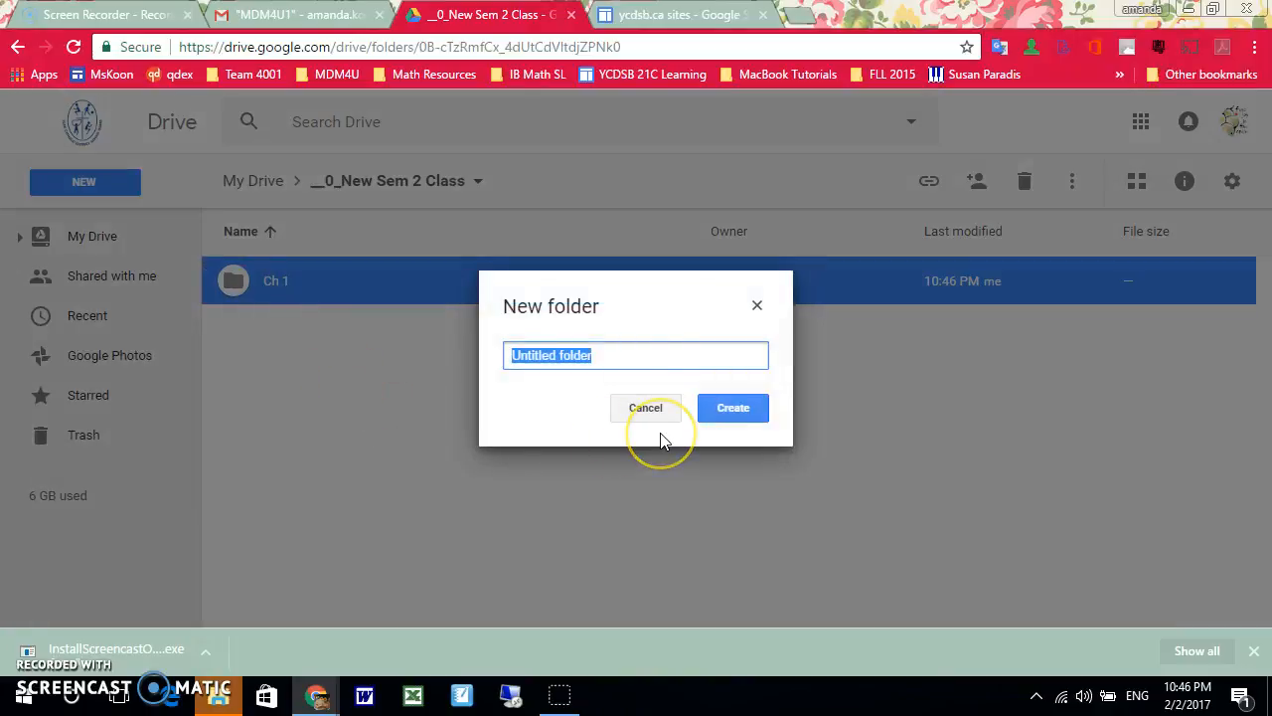
pyautogui.write('Ch 2')
pyautogui.press('Return')
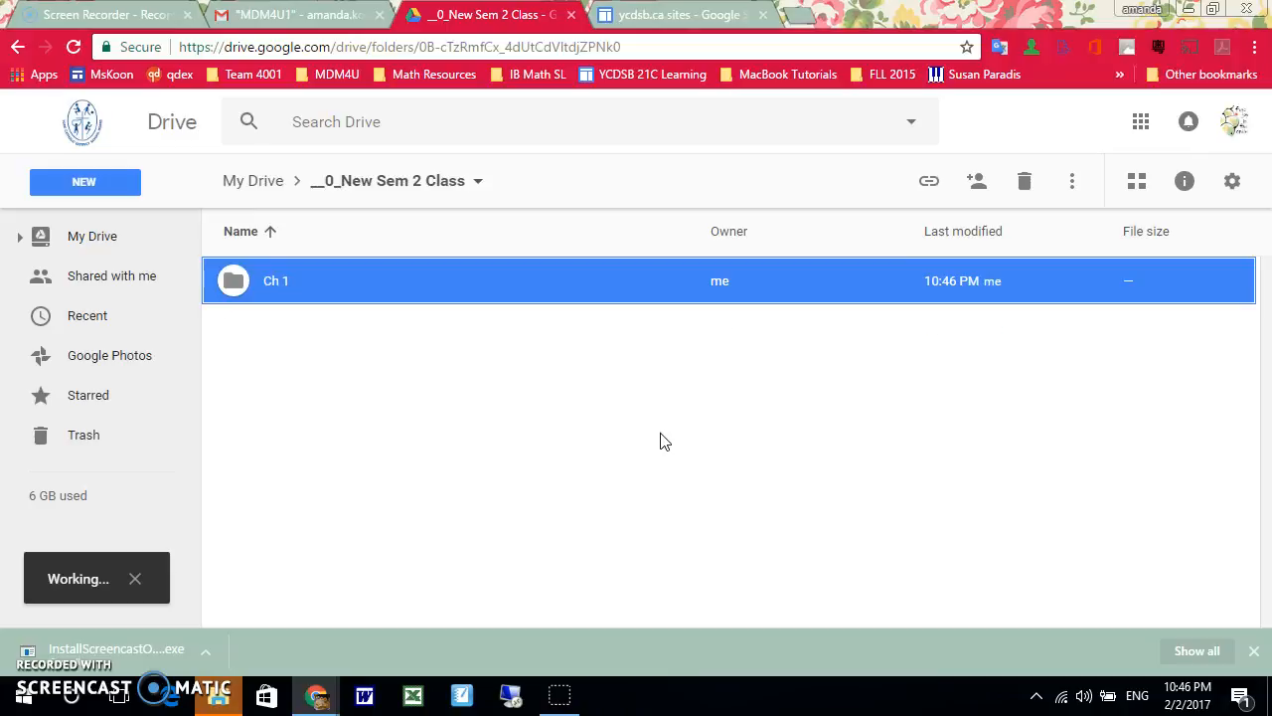
# Return to My Drive and turn on the shareable link for the "__0_New Sem 2 Class" folder
pyautogui.click(348, 186)
pyautogui.click(252, 181)
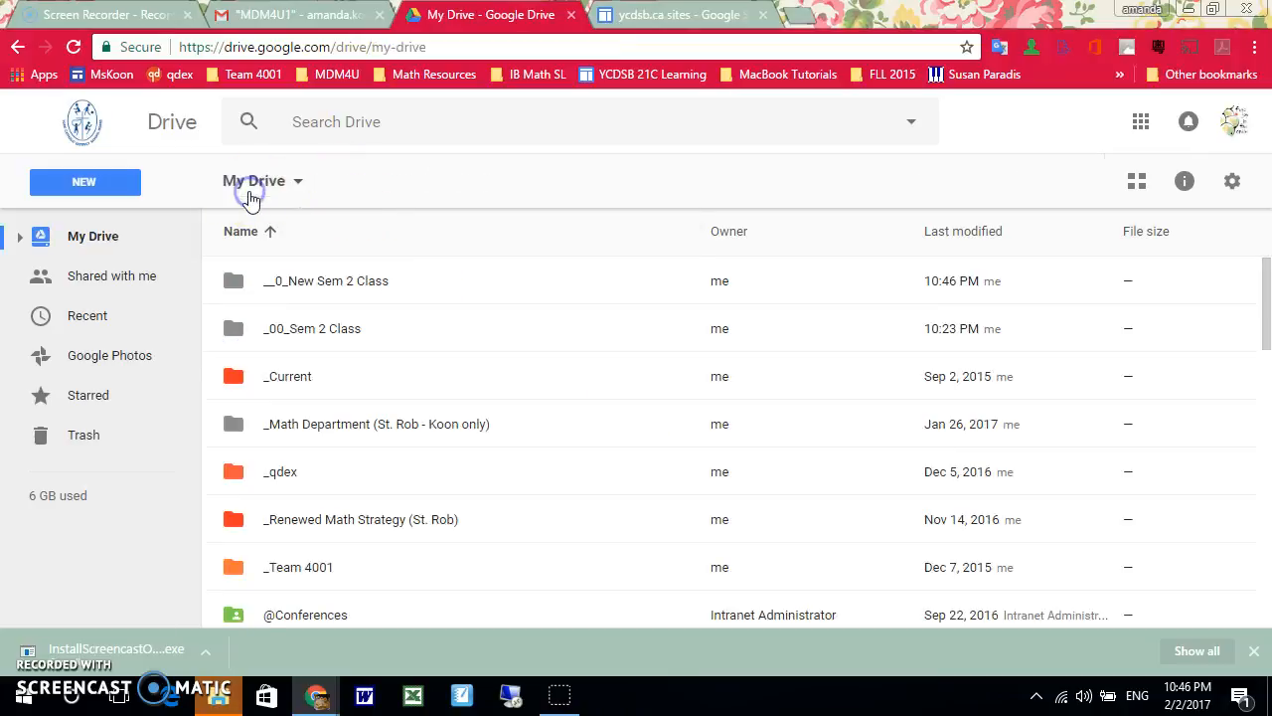
pyautogui.click(318, 288)
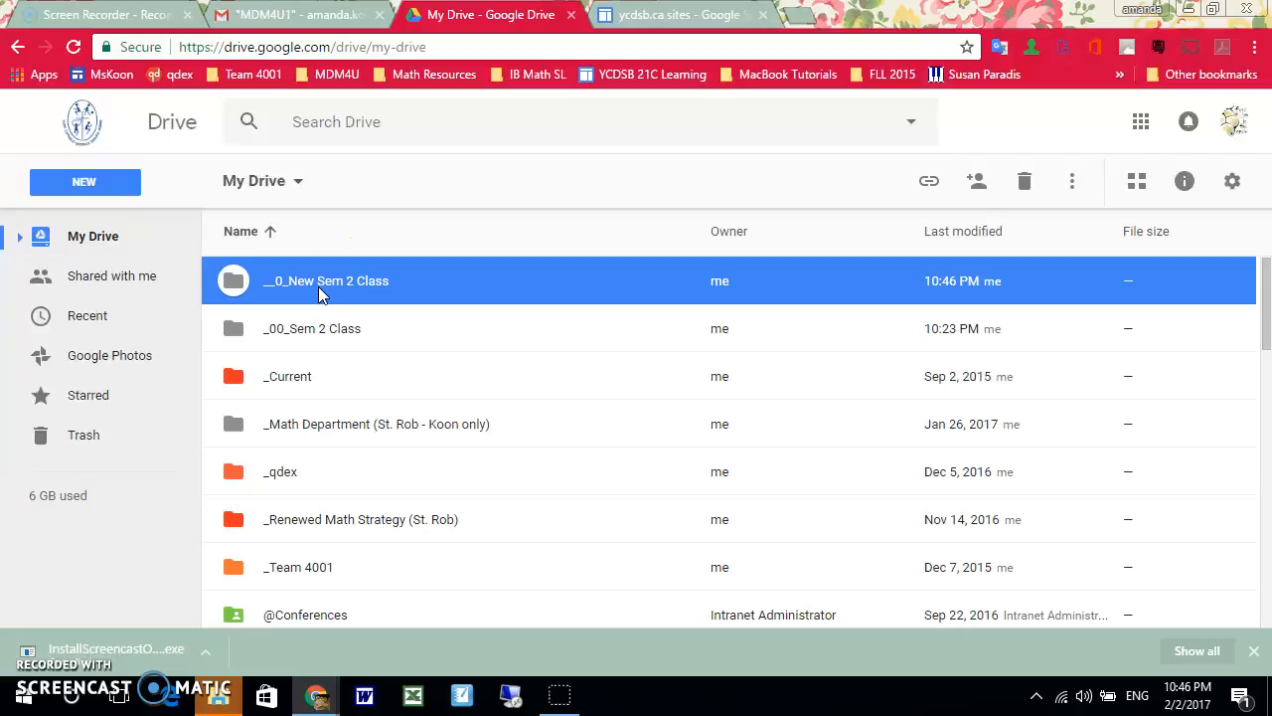
pyautogui.rightClick(319, 288)
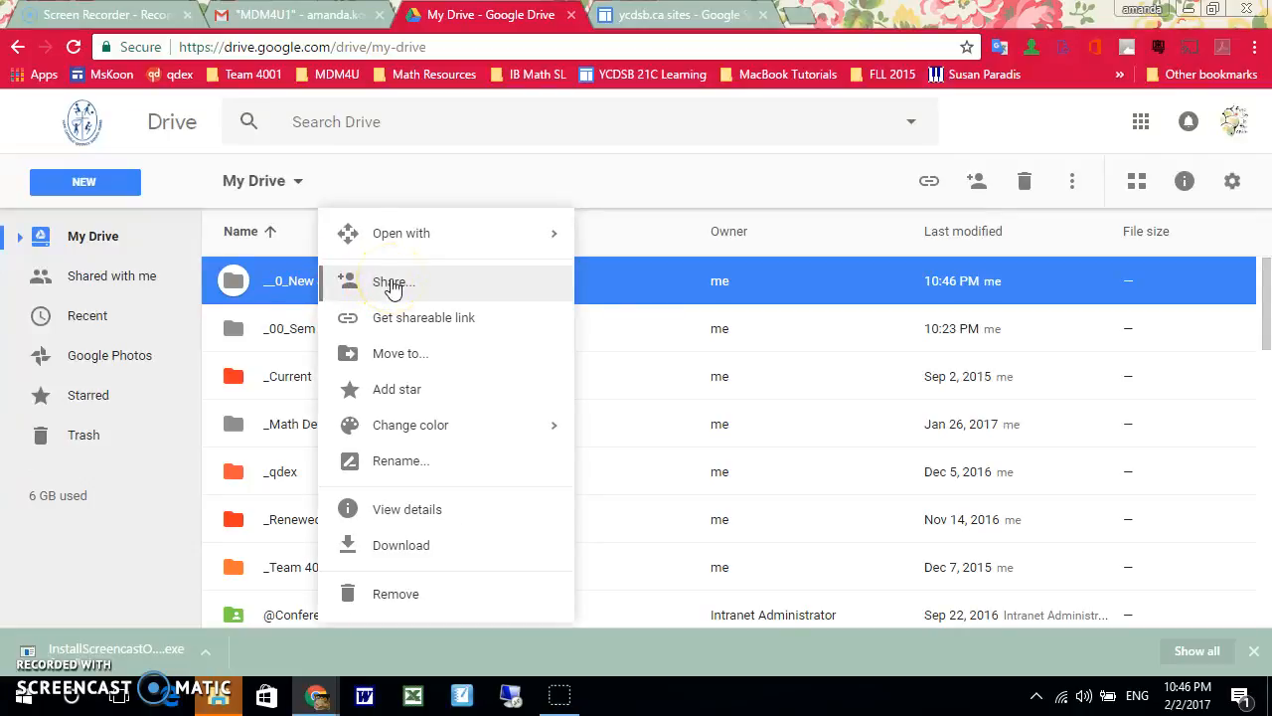
pyautogui.click(393, 283)
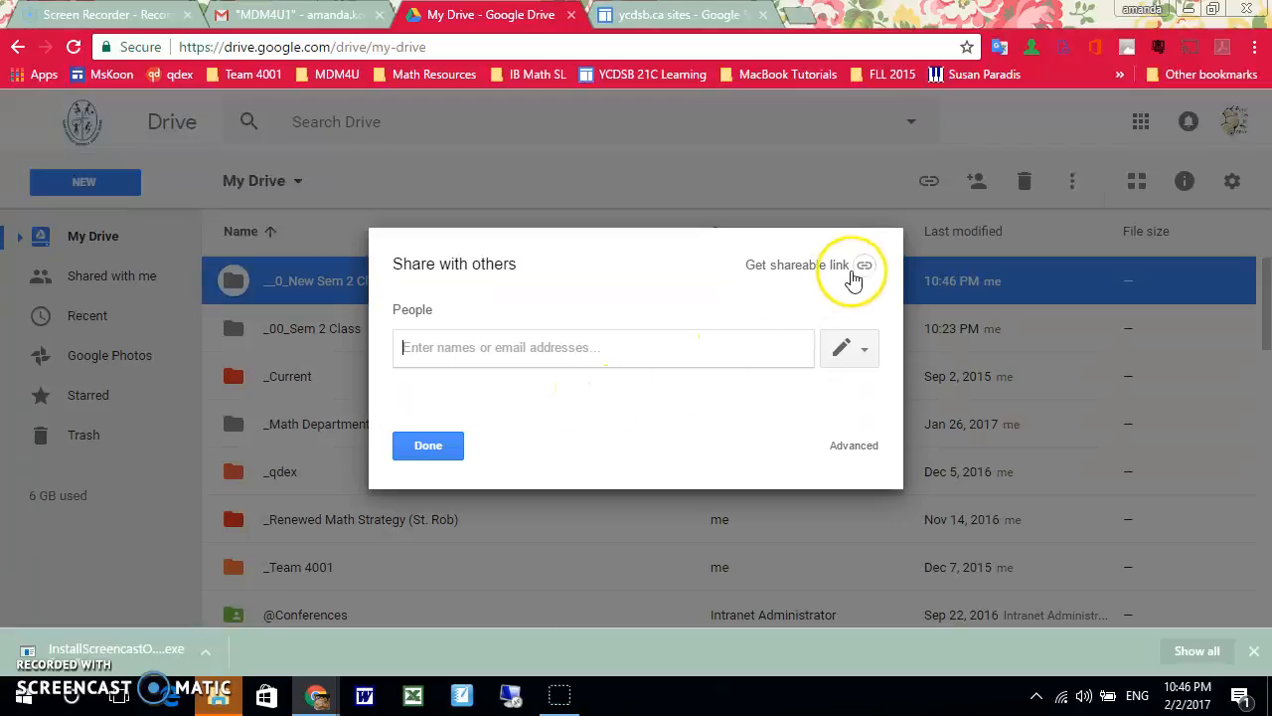
pyautogui.click(862, 266)
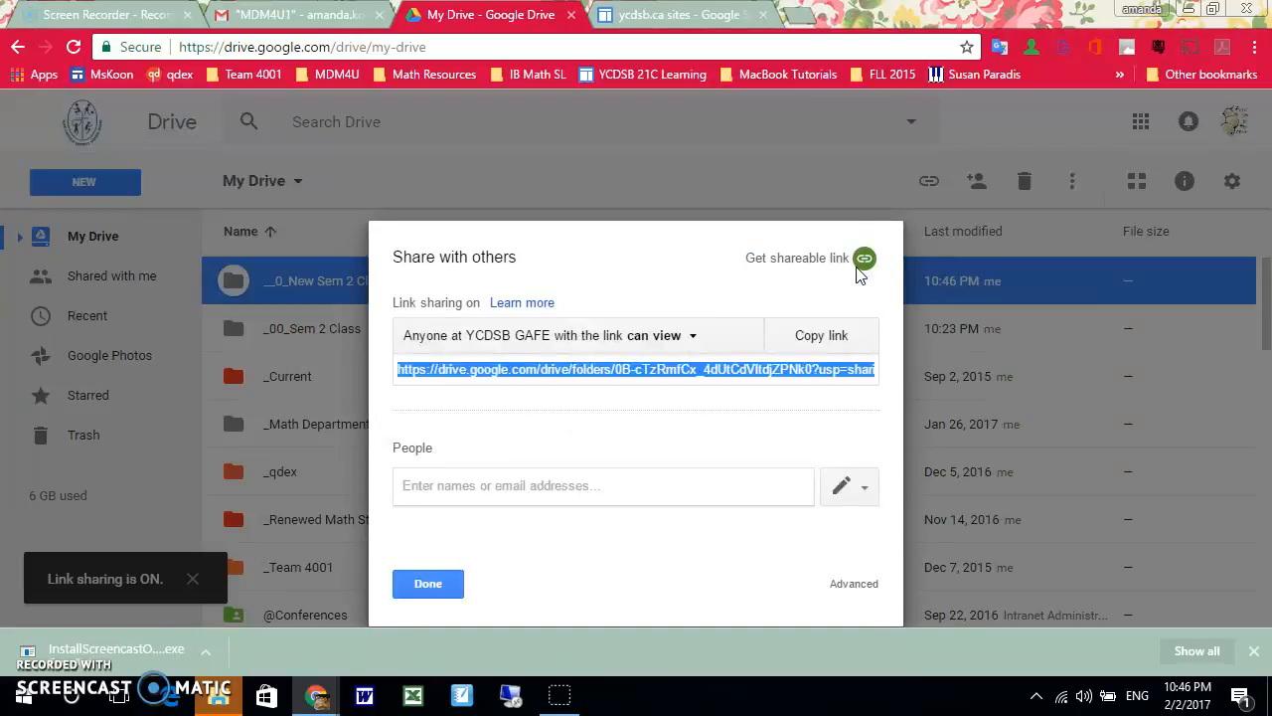
# Set the folder's link sharing to "On - Anyone with the link" with view-only access, and finish sharing
pyautogui.click(467, 337)
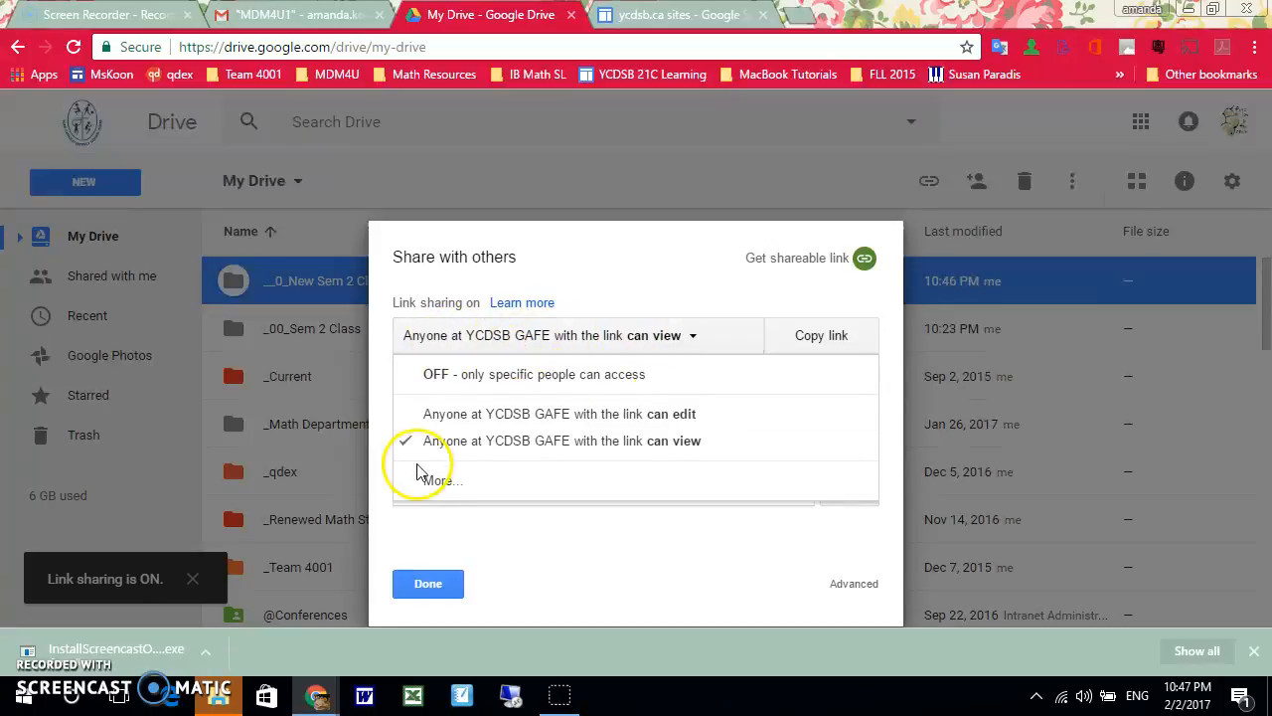
pyautogui.click(446, 480)
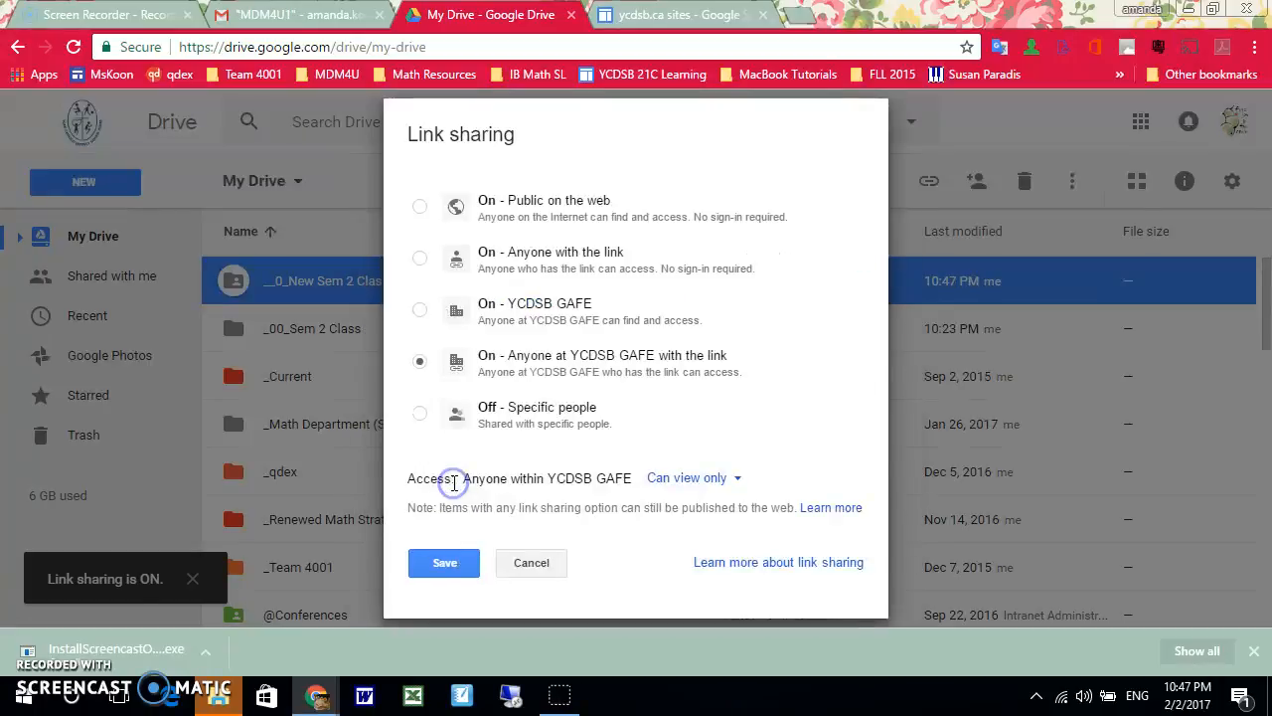
pyautogui.click(460, 270)
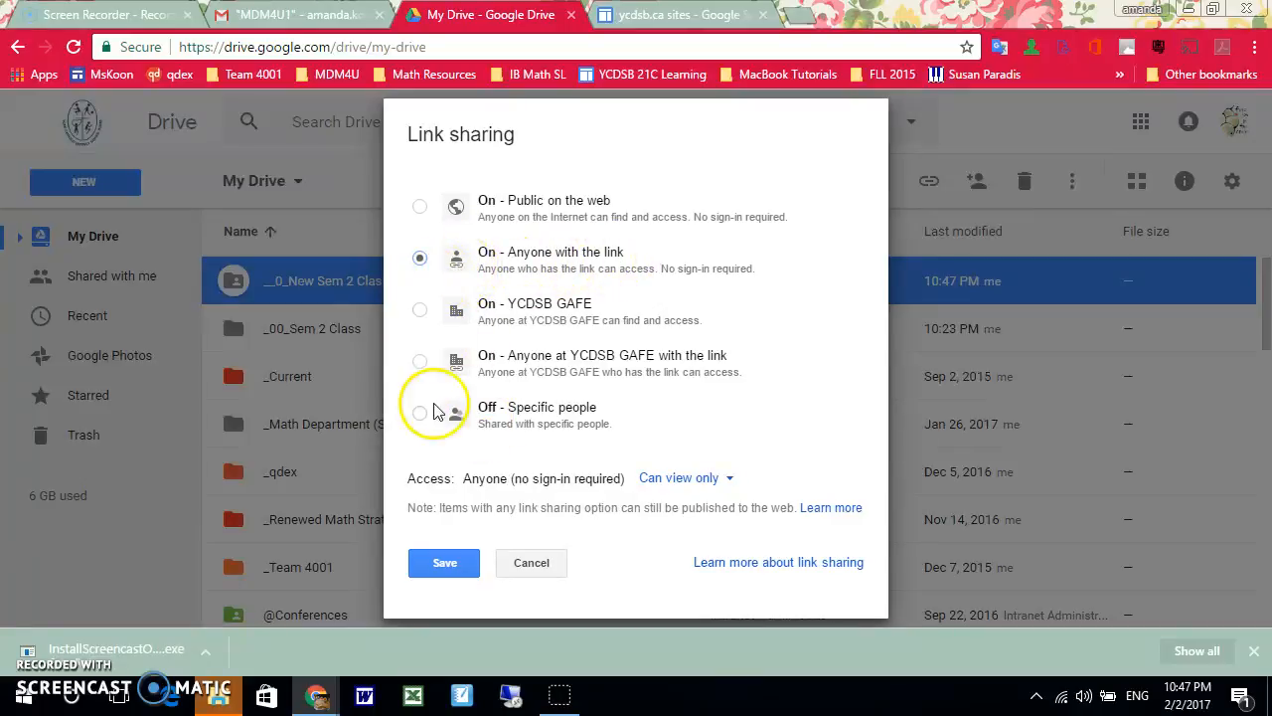
pyautogui.click(462, 565)
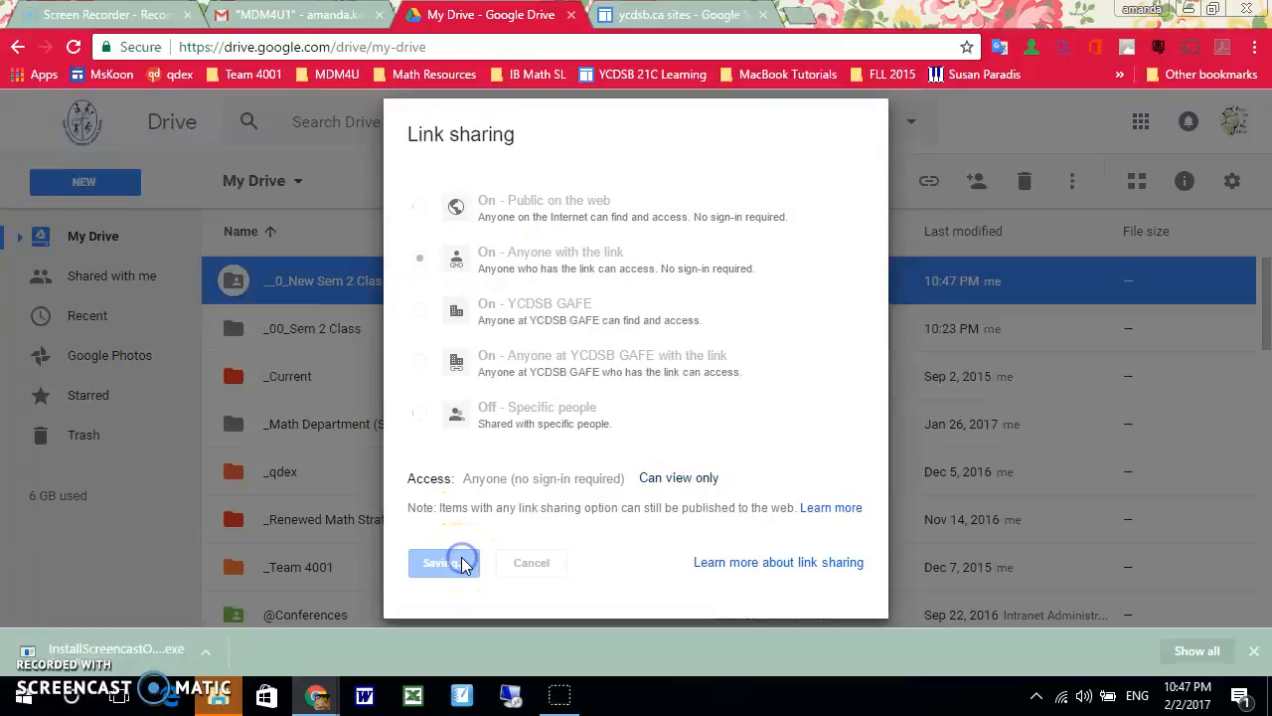
pyautogui.click(444, 523)
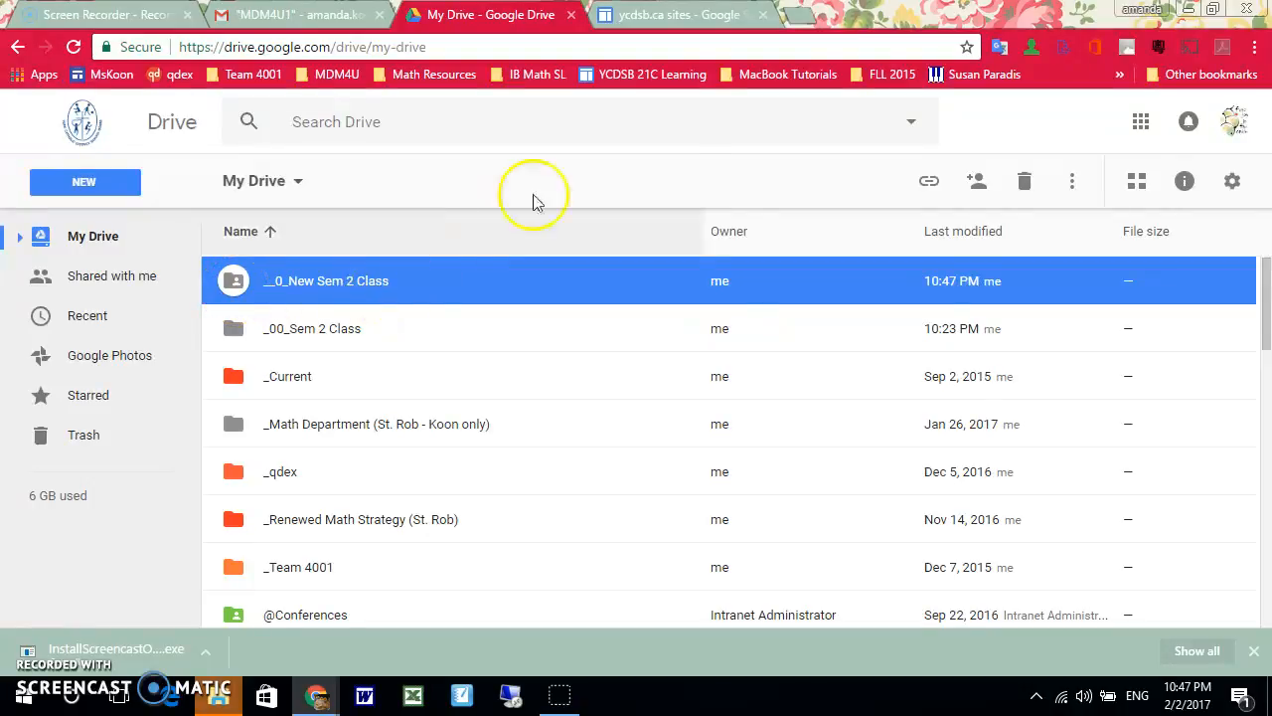
# Open the teacher's class site in Google Sites and create a top-level web page named "__0_New Sem 2 Class"
pyautogui.click(623, 17)
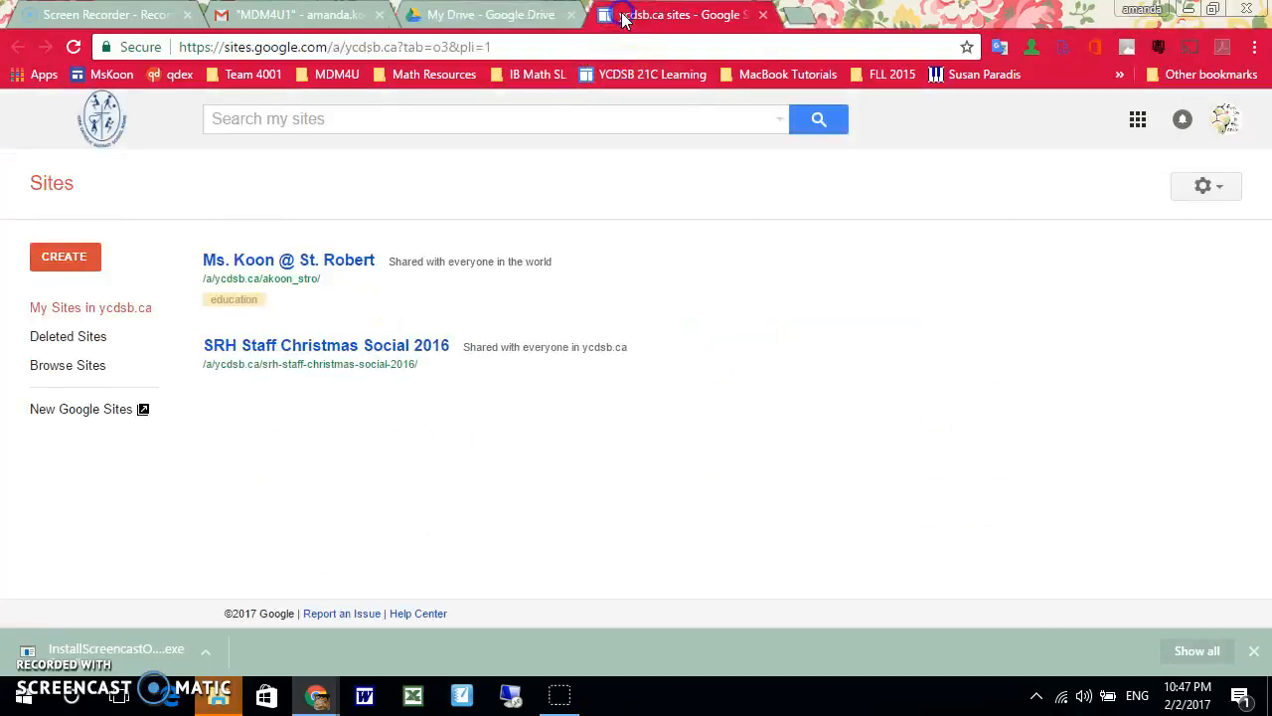
pyautogui.click(290, 262)
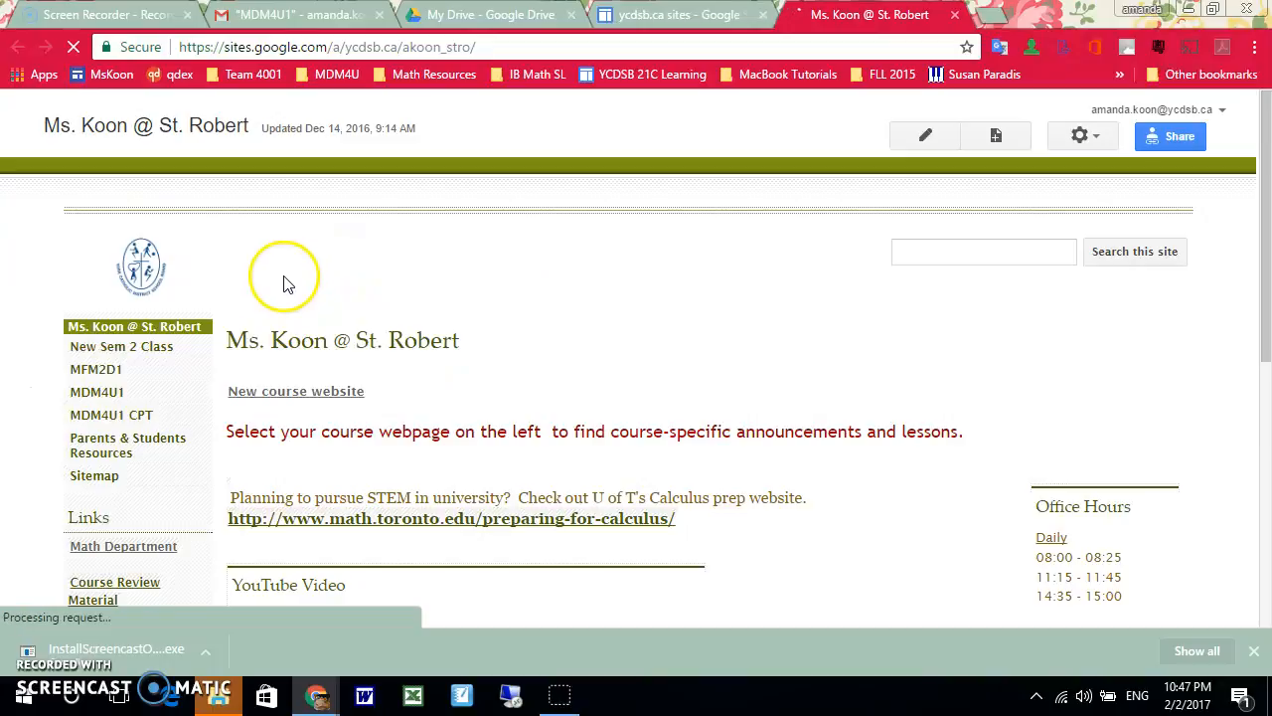
pyautogui.click(989, 145)
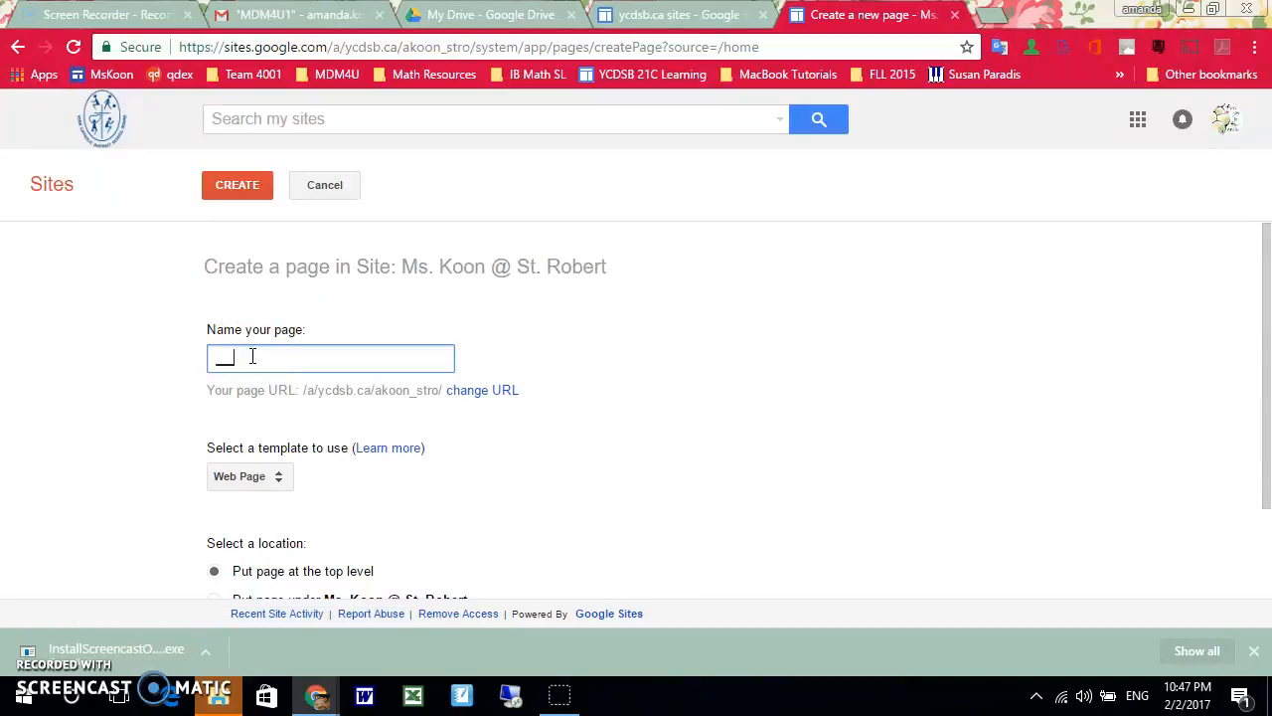
pyautogui.write('_New Sem 2 Class')
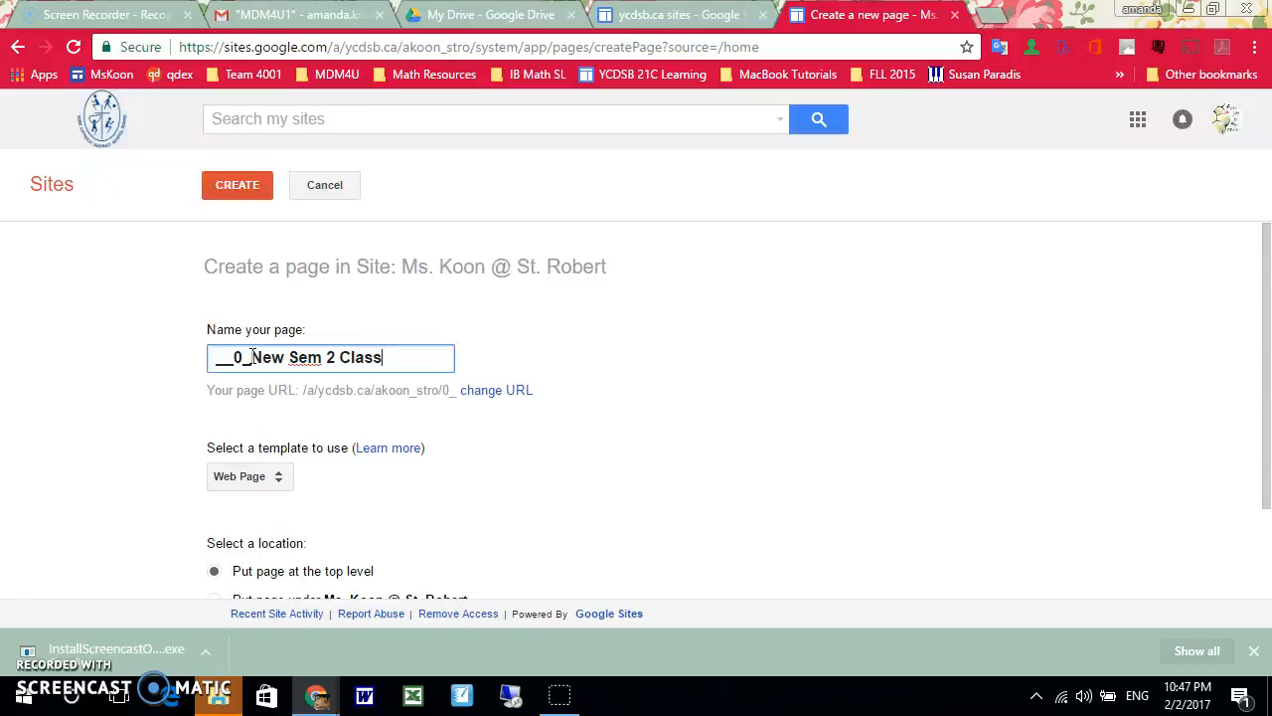
pyautogui.scroll(-2, 64, 412)
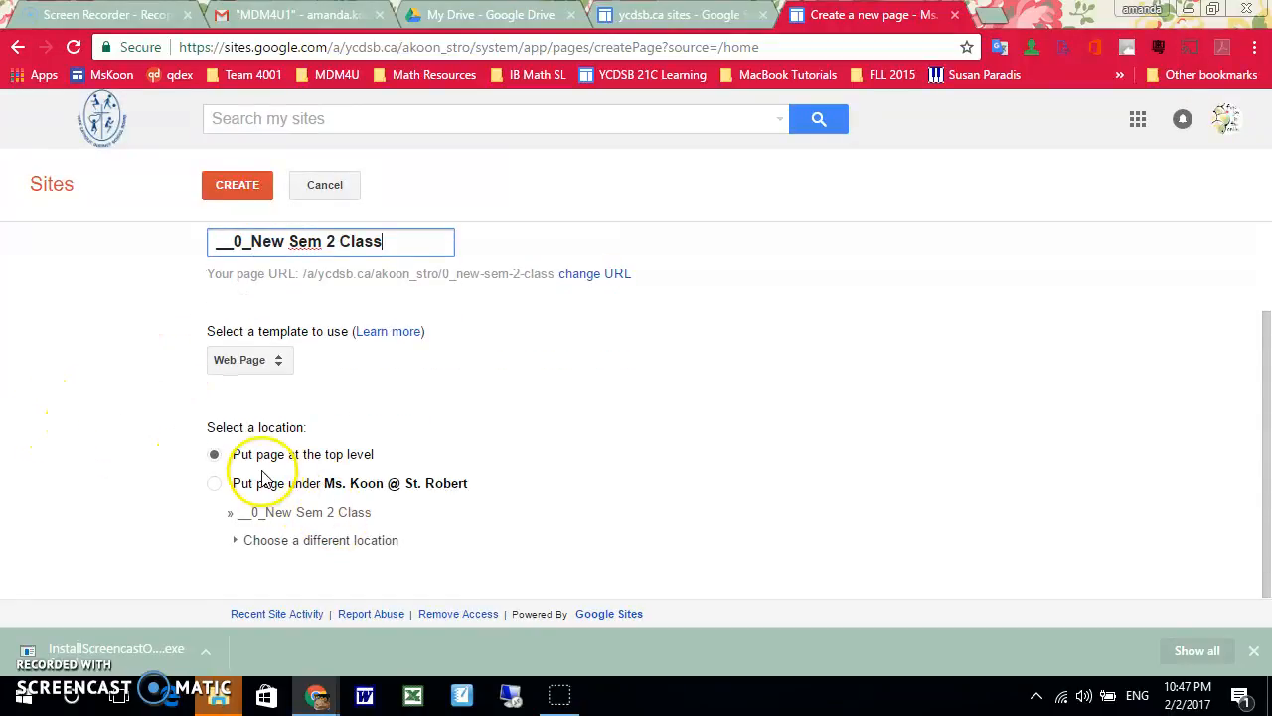
pyautogui.click(236, 189)
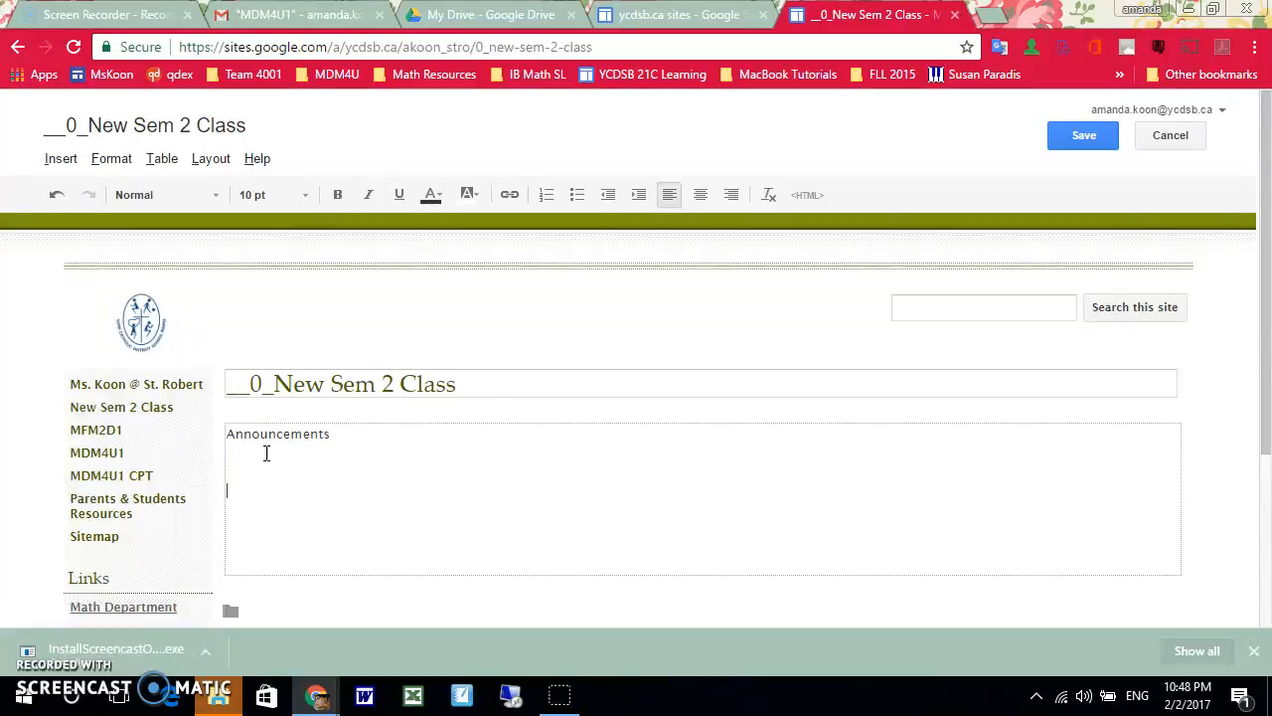
# Insert the "__0_New Sem 2 Class" Drive folder into the page body below "Announcements"
pyautogui.scroll(-2, 461, 468)
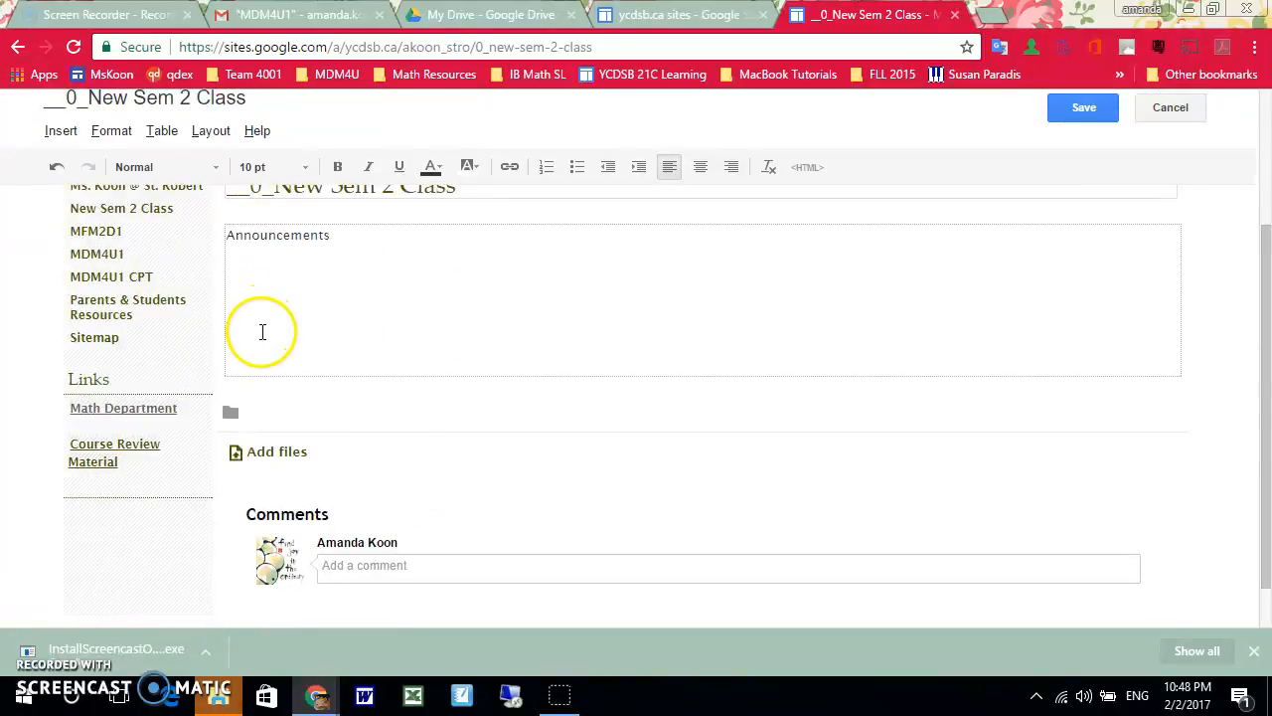
pyautogui.click(57, 145)
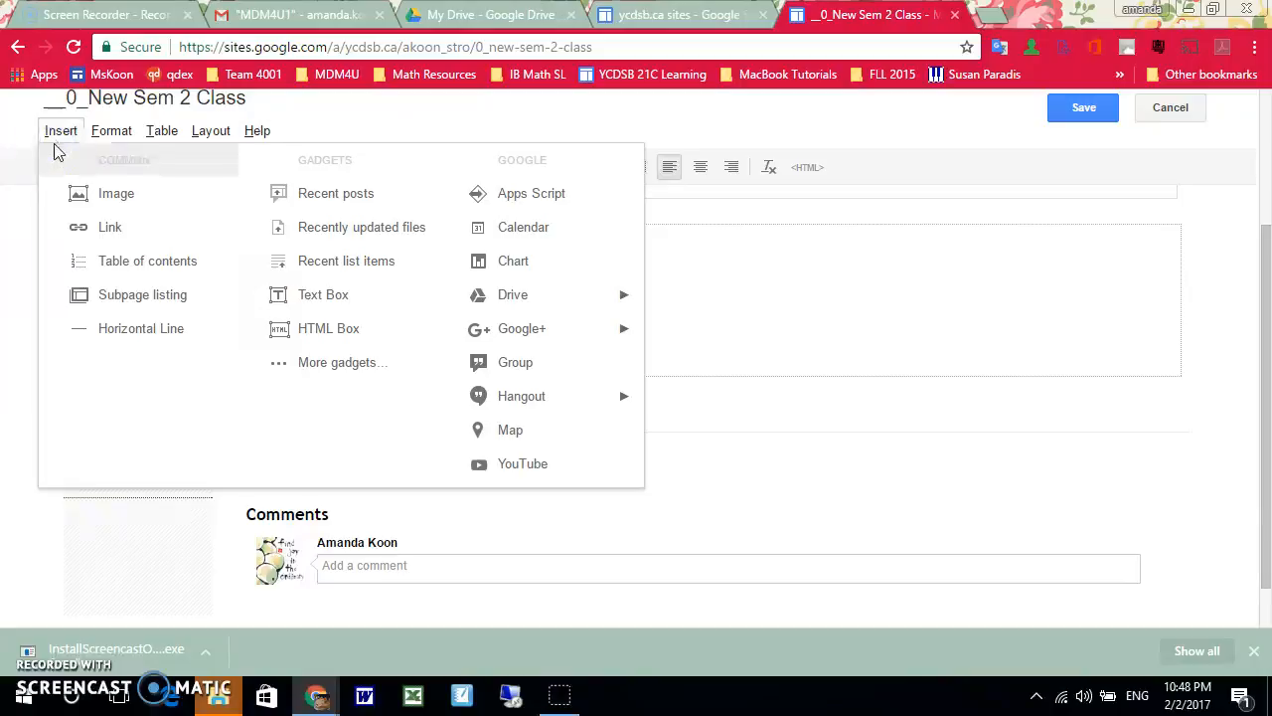
pyautogui.moveTo(521, 304)
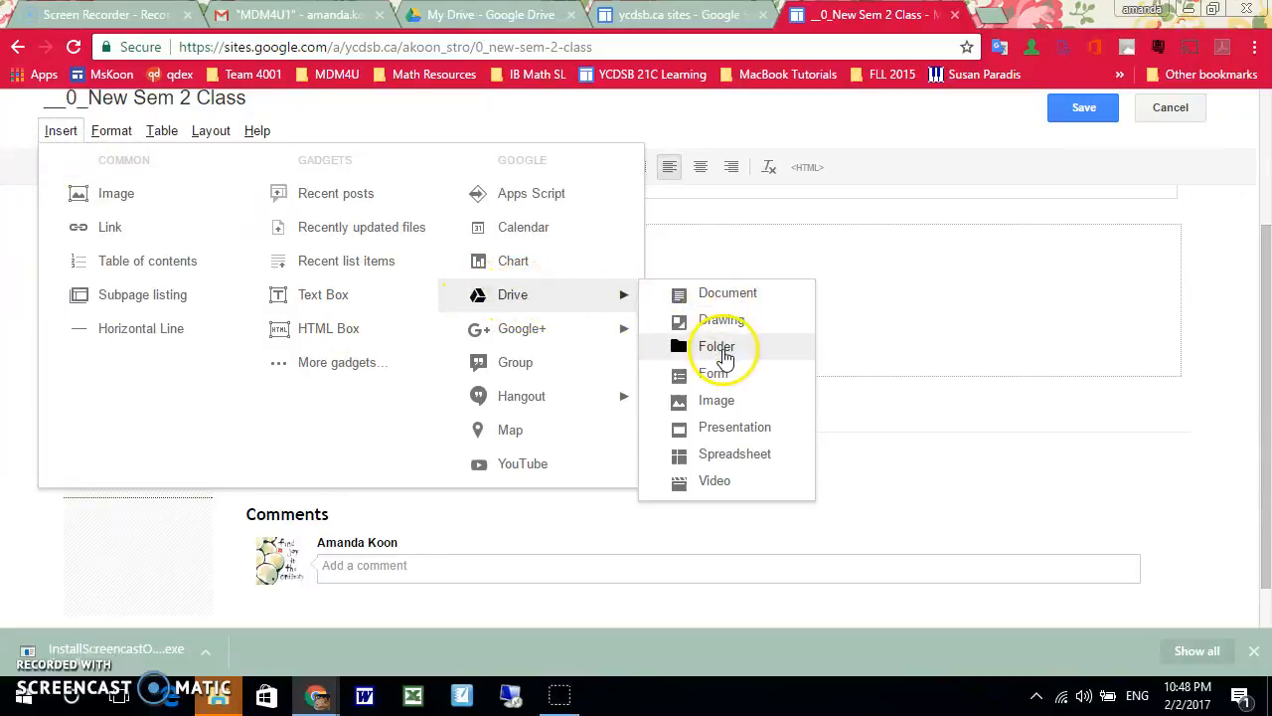
pyautogui.click(718, 348)
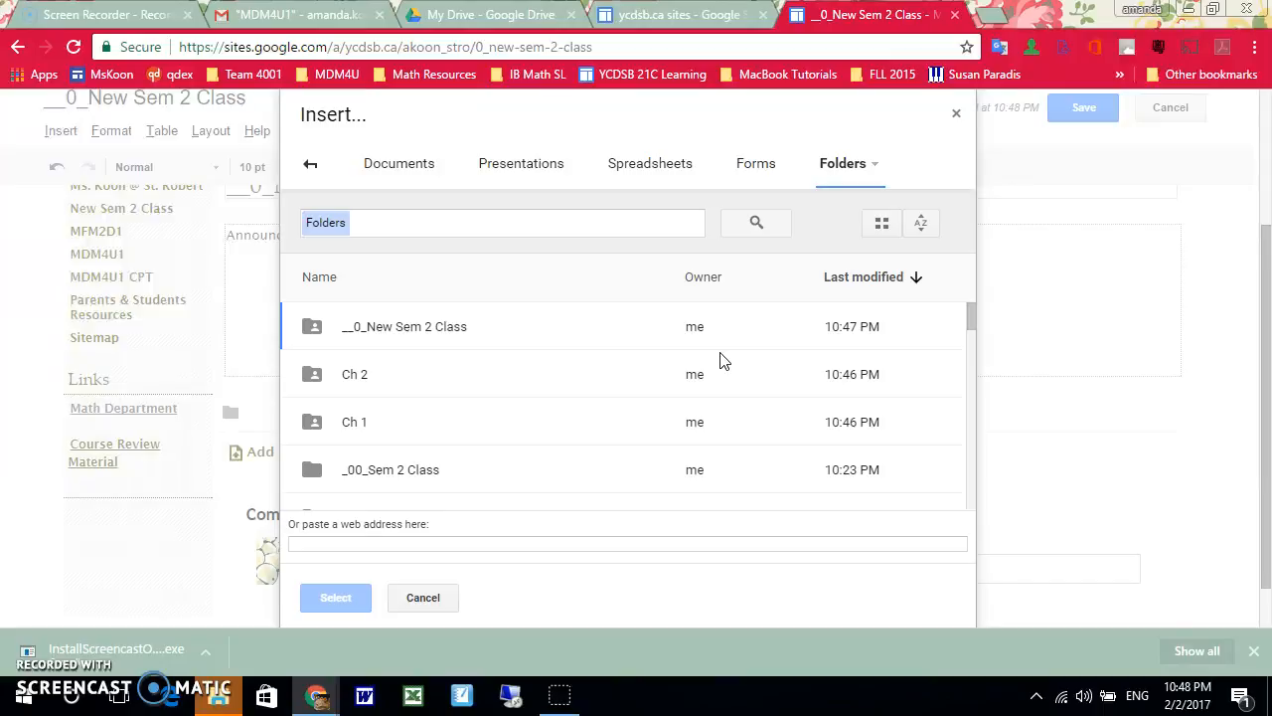
pyautogui.click(452, 338)
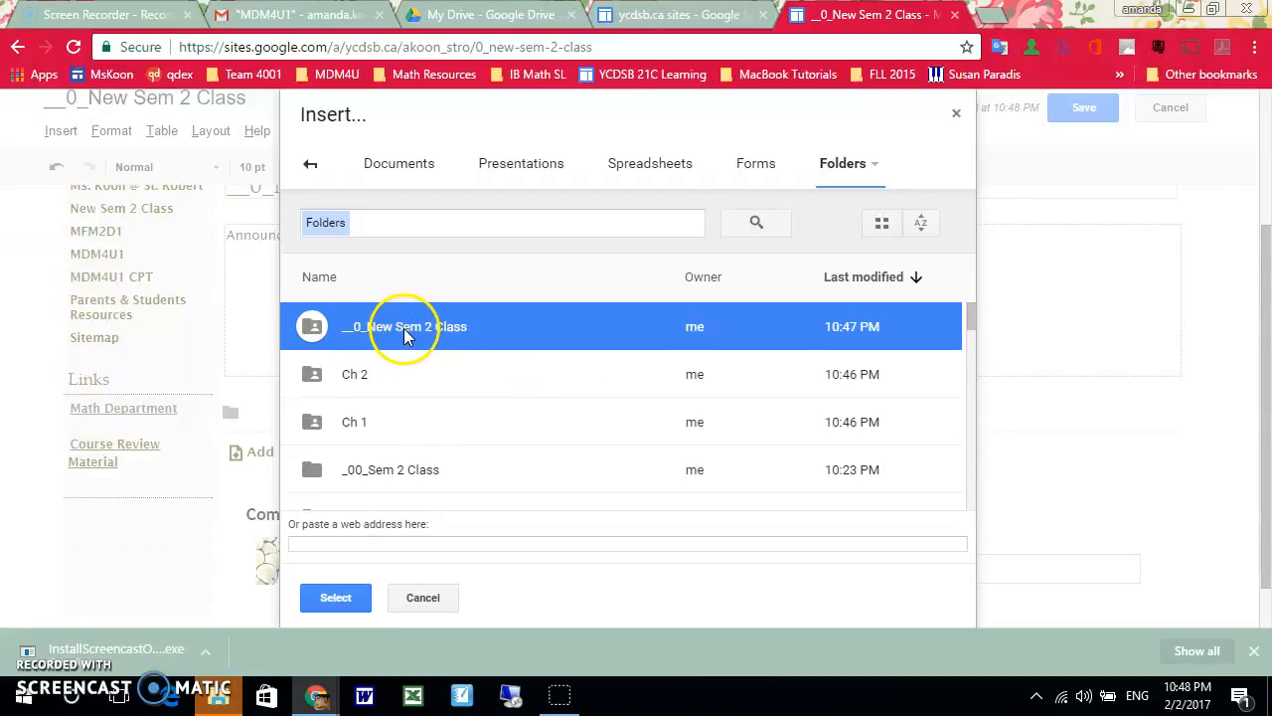
pyautogui.click(320, 597)
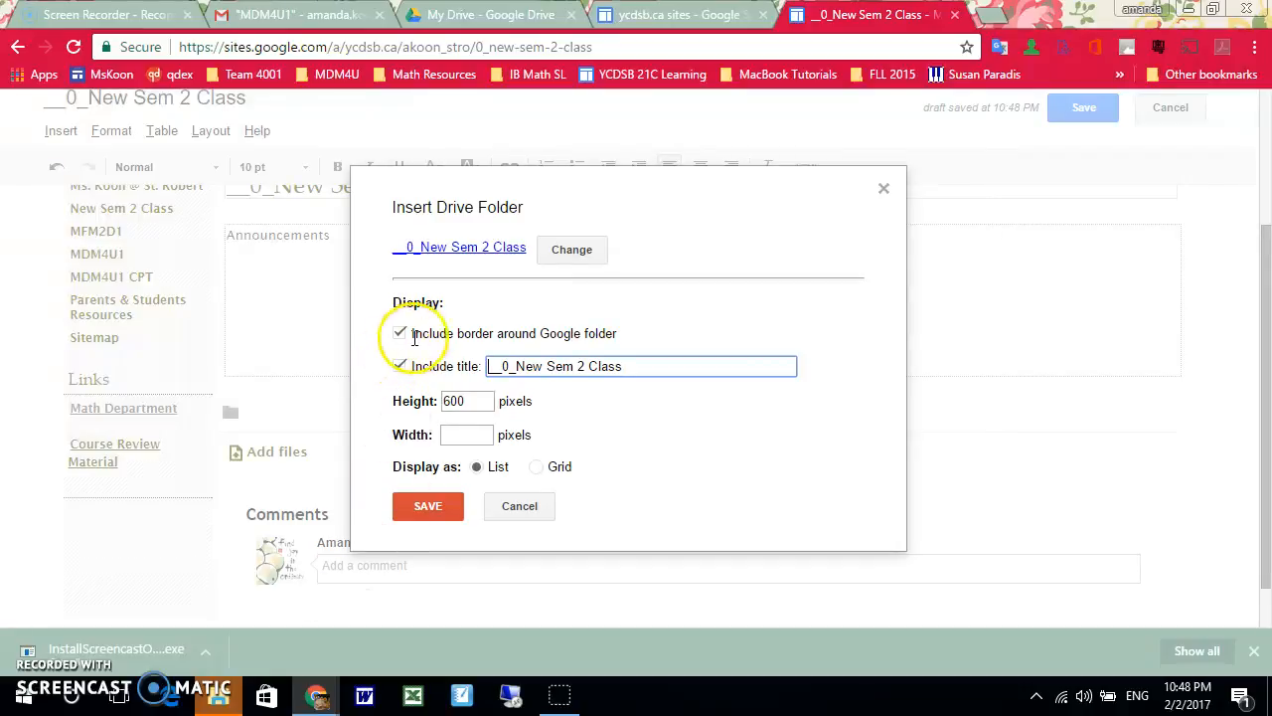
# Shorten the embedded folder's title to "New Sem 2 Class", turn off its title display, and save the embed and the page
pyautogui.moveTo(516, 365); pyautogui.dragTo(483, 372)
pyautogui.press('BackSpace')
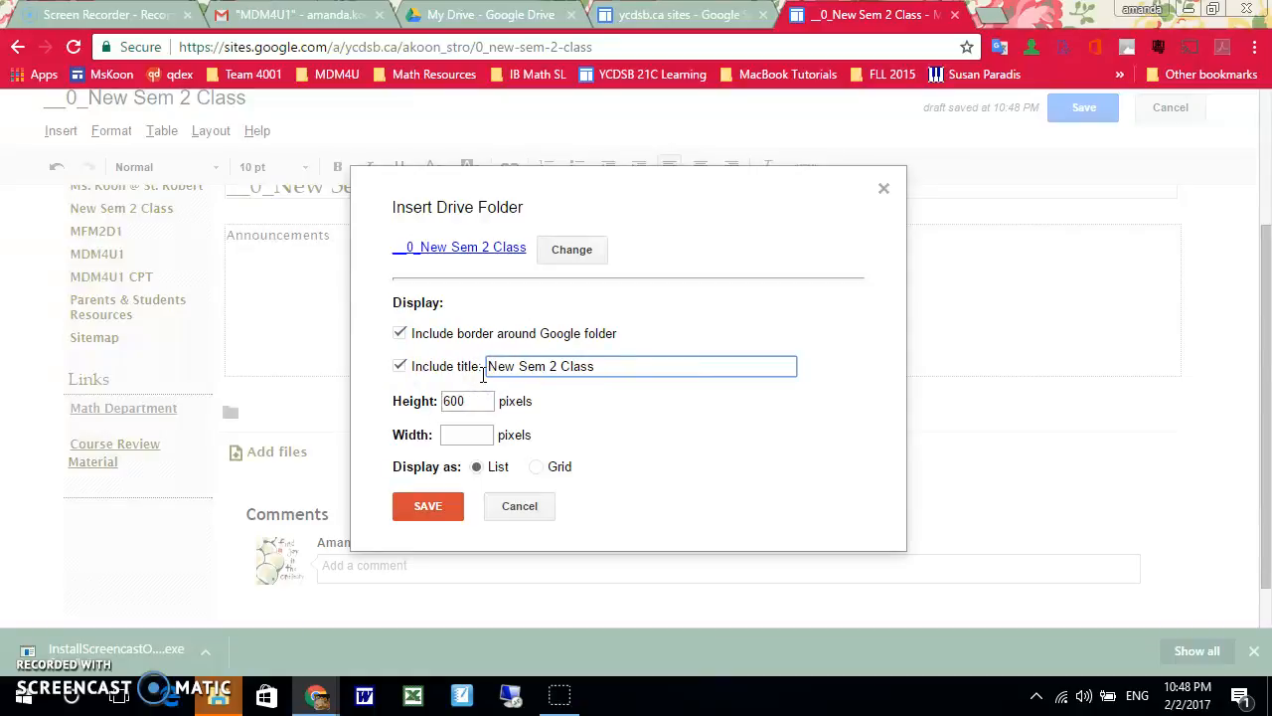
pyautogui.click(397, 369)
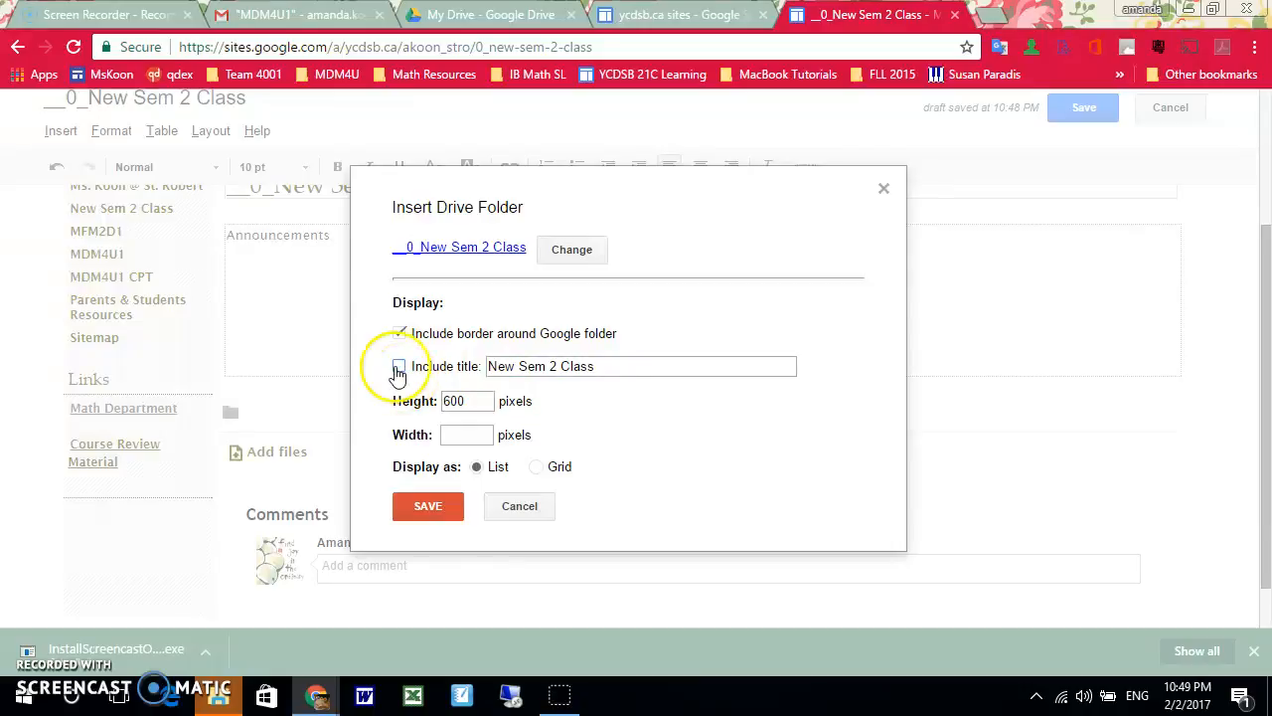
pyautogui.click(435, 500)
pyautogui.click(437, 507)
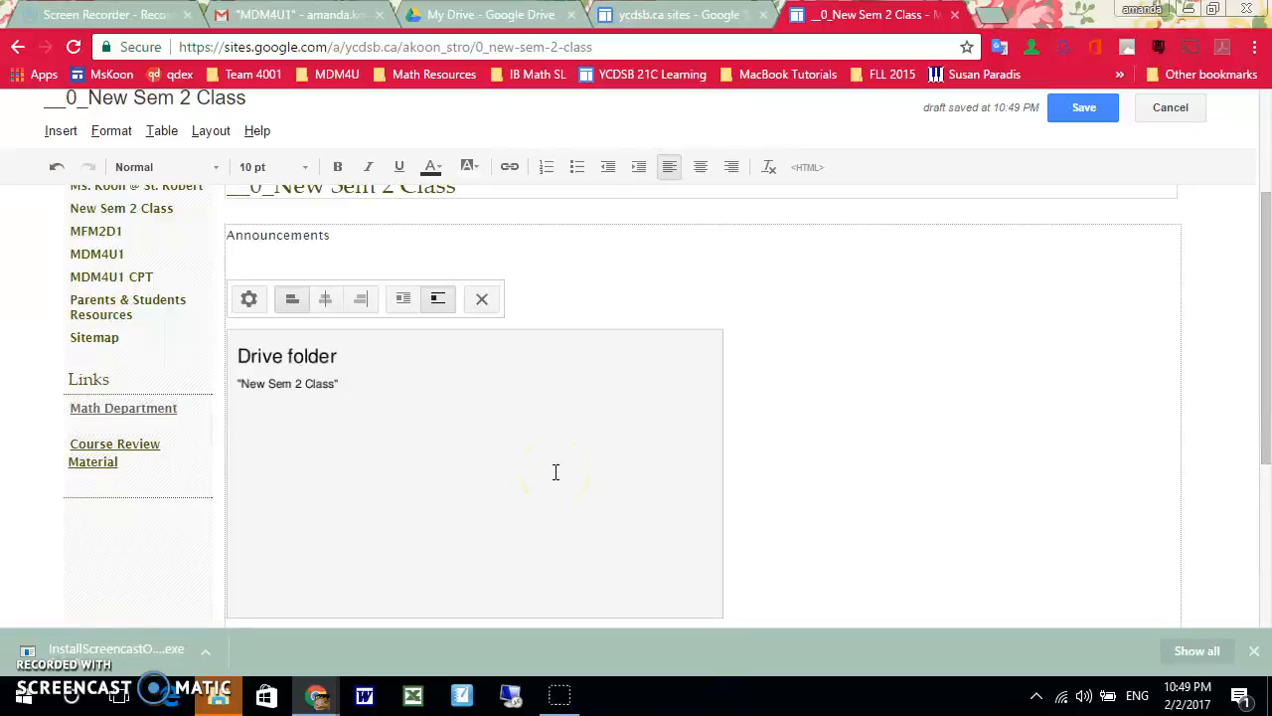
pyautogui.click(1096, 113)
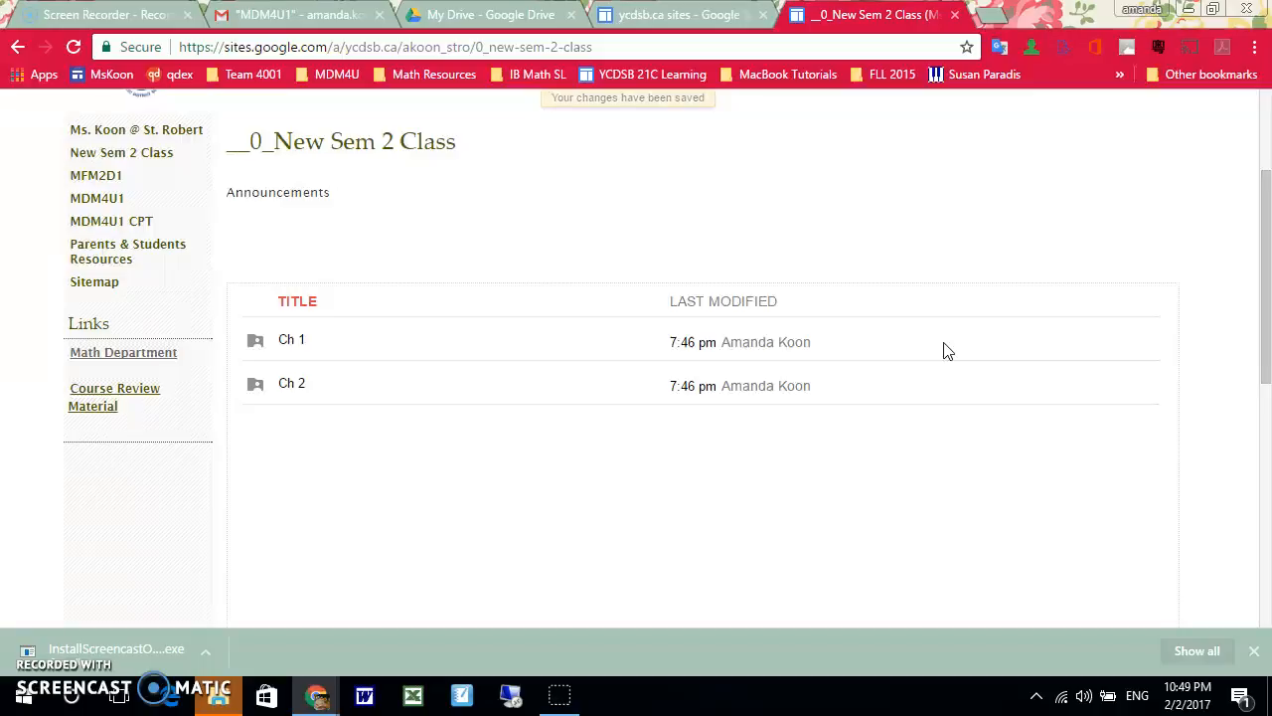
# In the new page's settings, disallow attachments and comments, show the page in the sidebar, and save
pyautogui.scroll(2, 947, 351)
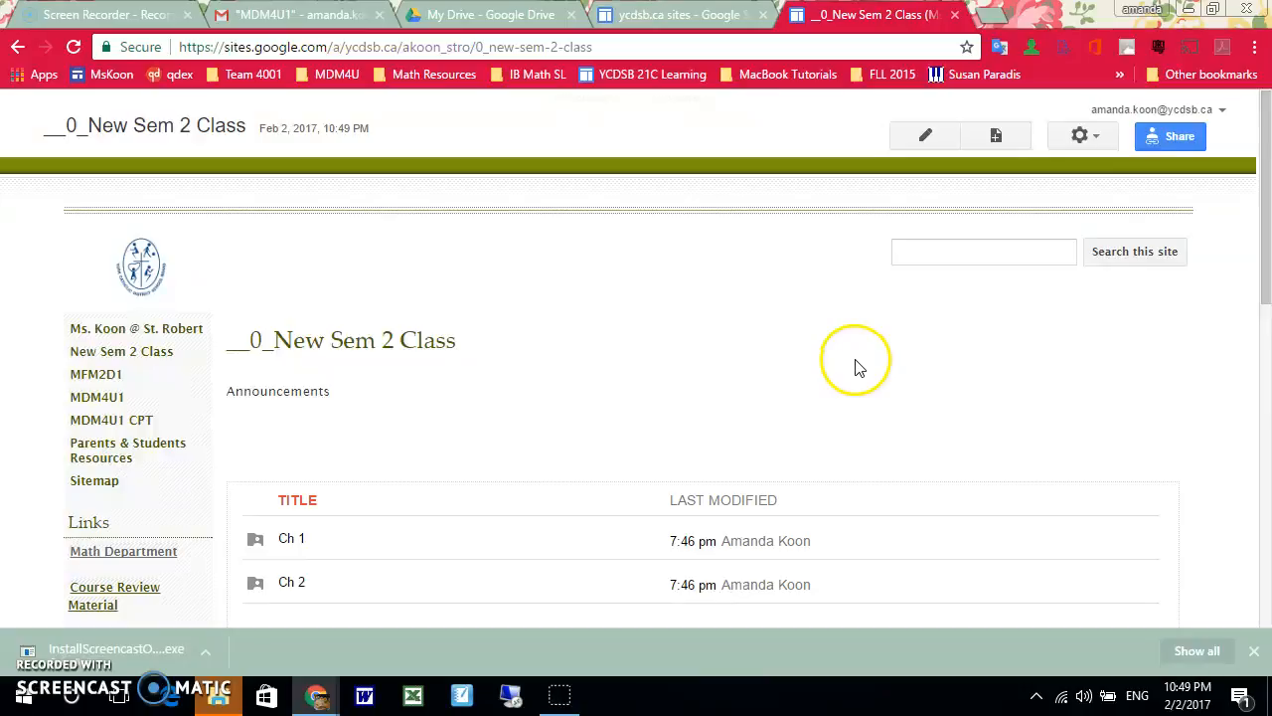
pyautogui.scroll(-6, 871, 348)
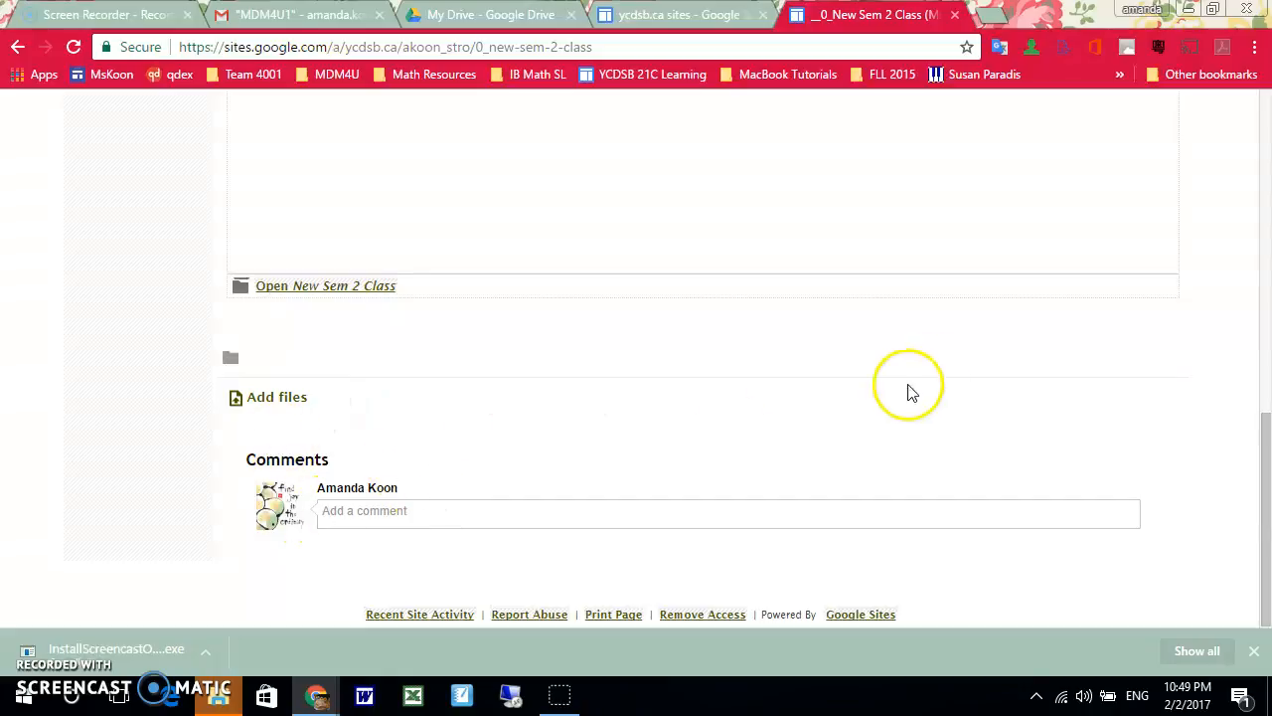
pyautogui.scroll(8, 1031, 318)
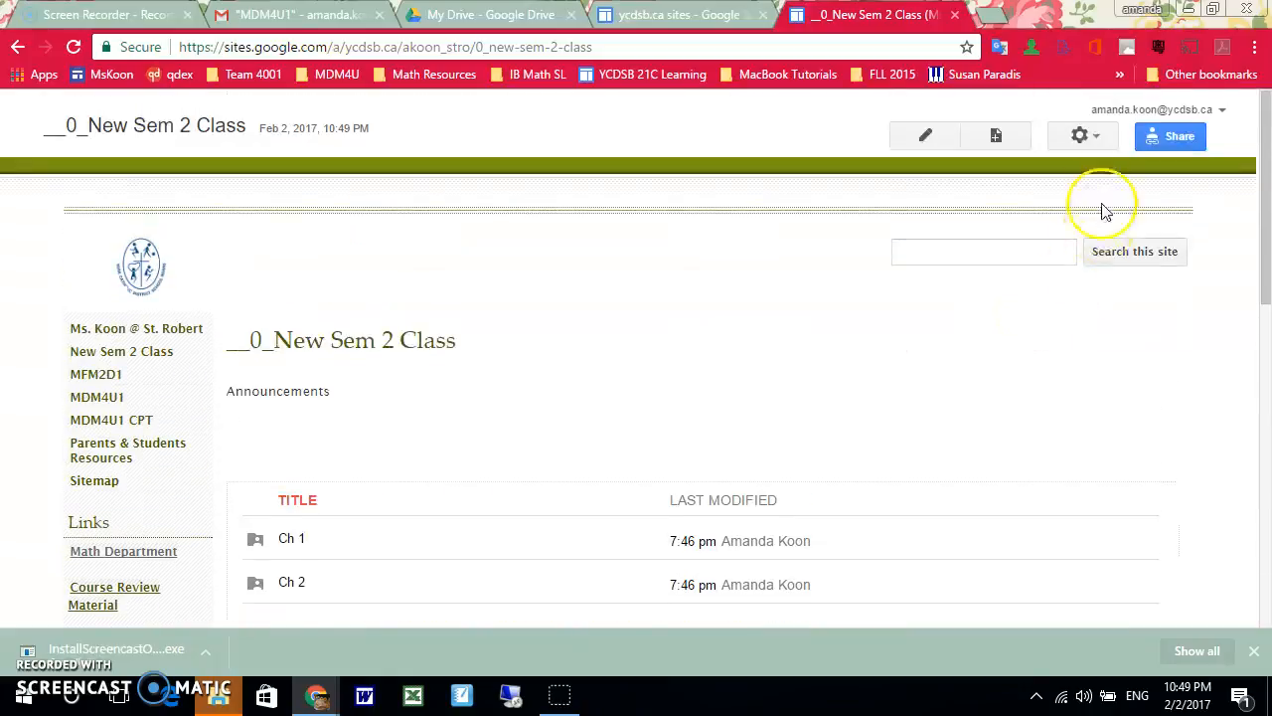
pyautogui.click(1090, 144)
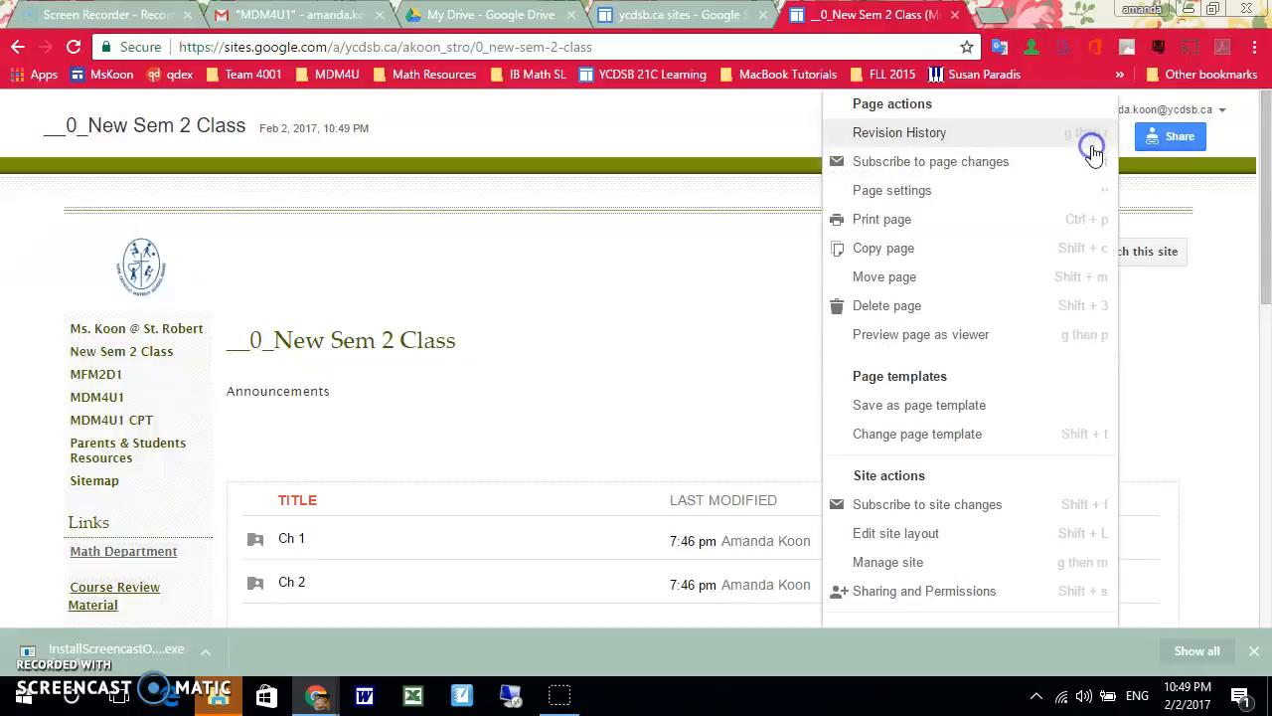
pyautogui.click(974, 196)
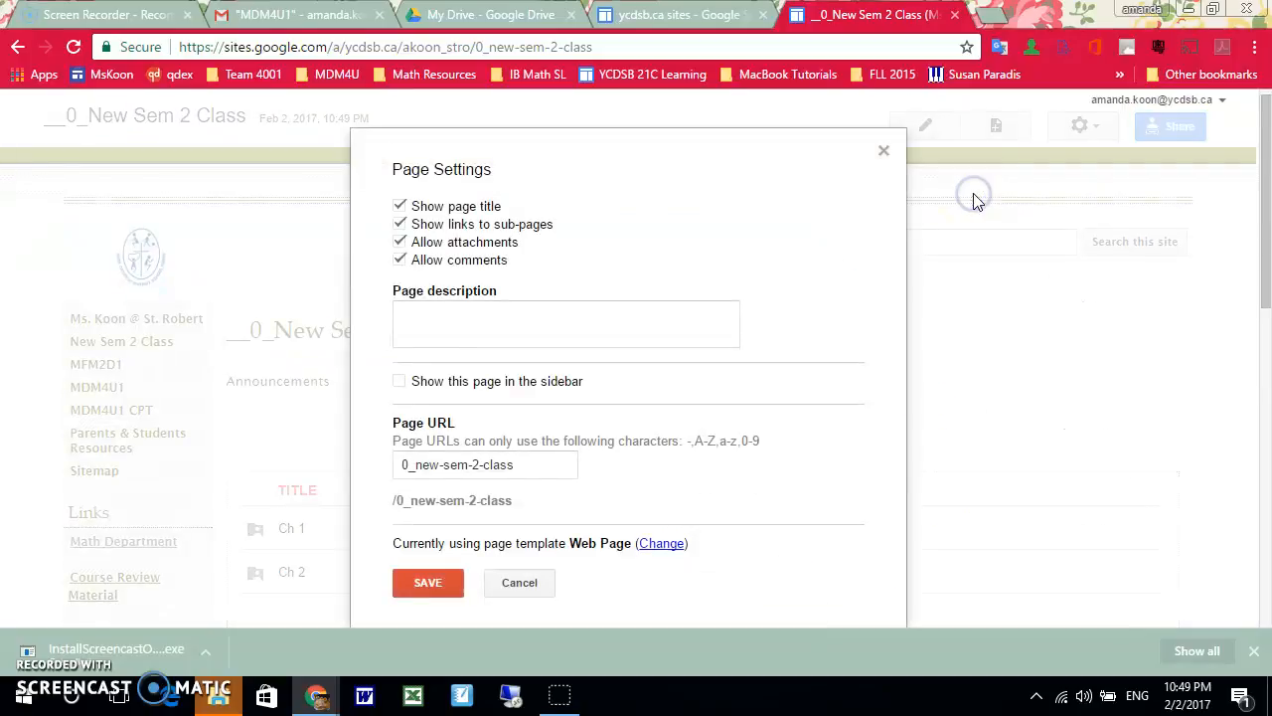
pyautogui.click(397, 243)
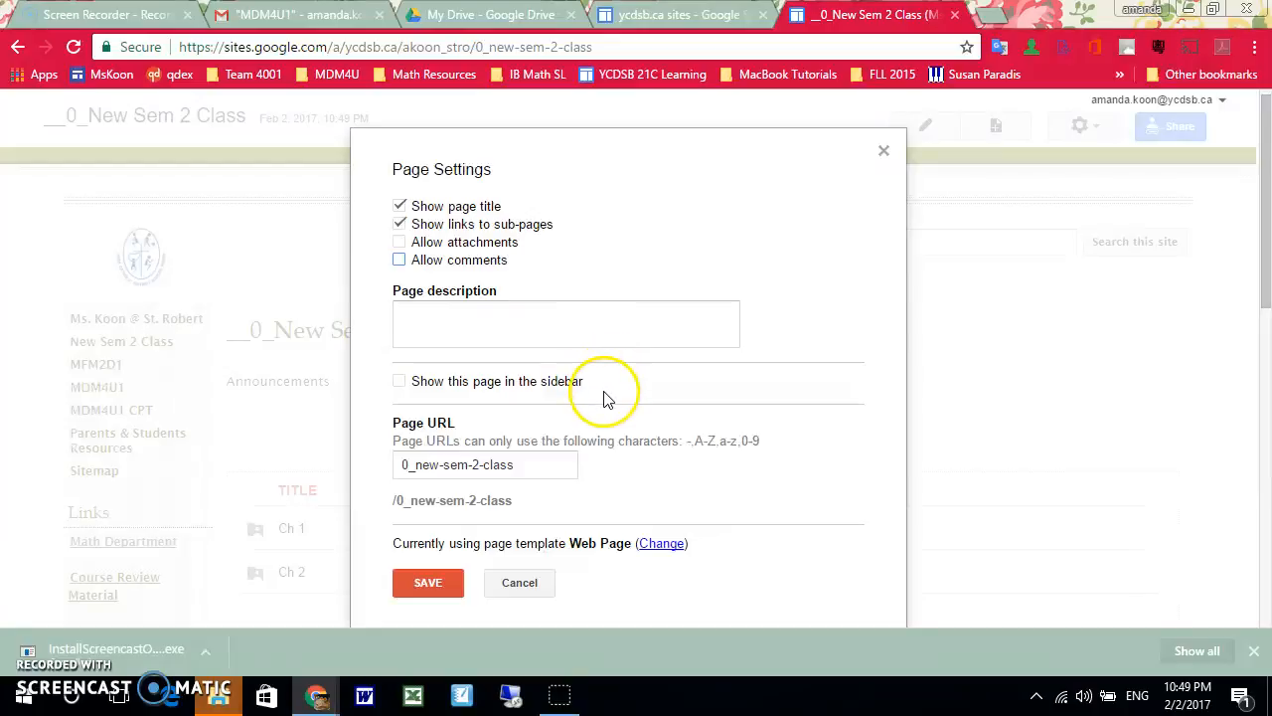
pyautogui.click(398, 383)
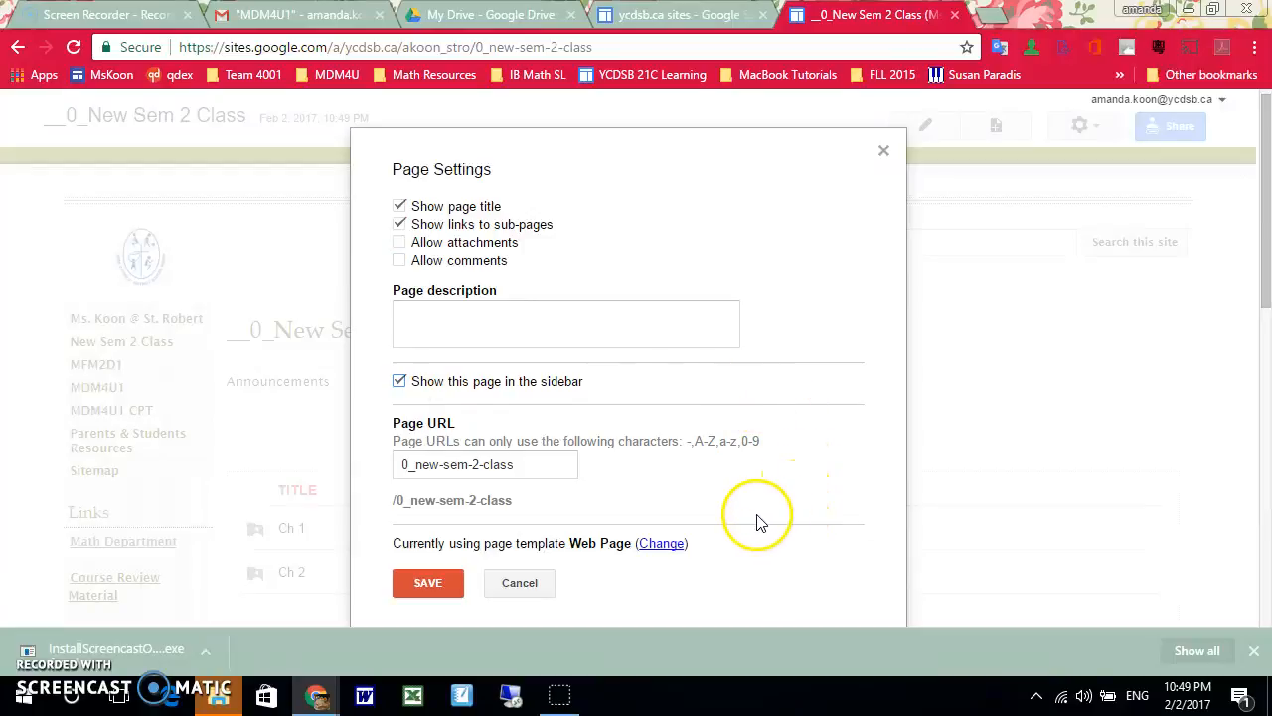
pyautogui.click(434, 587)
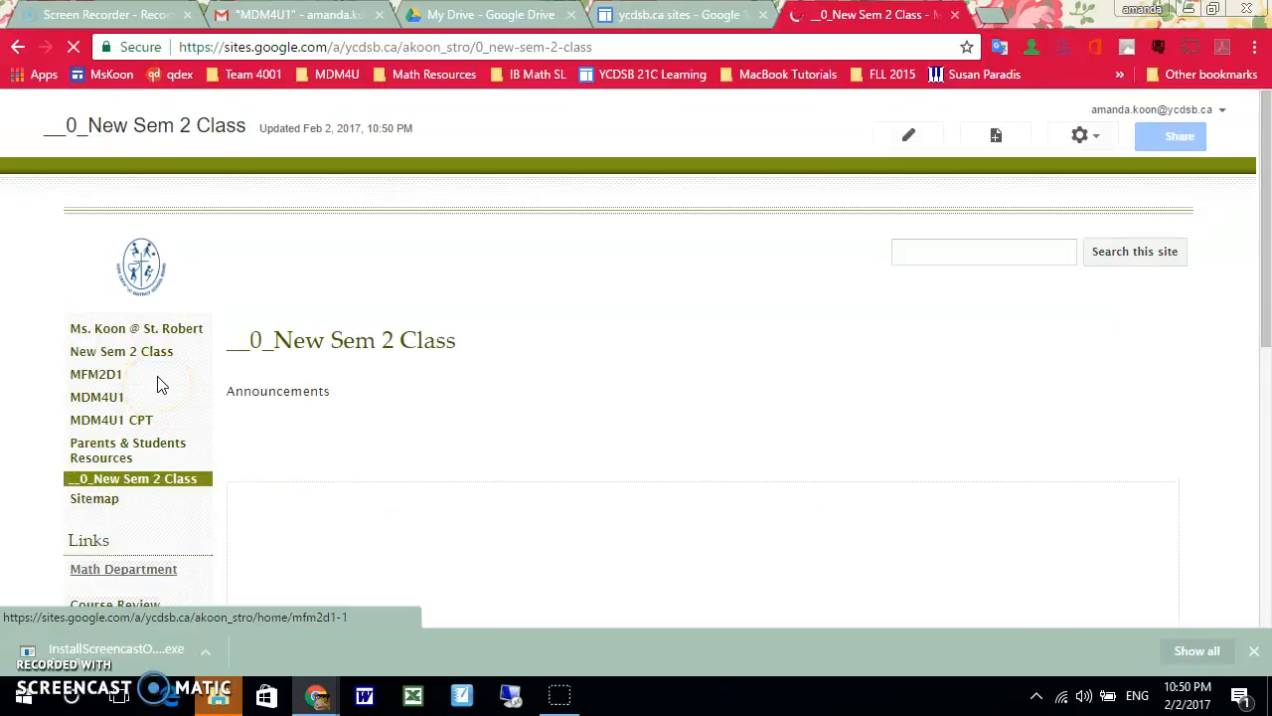
pyautogui.click(86, 481)
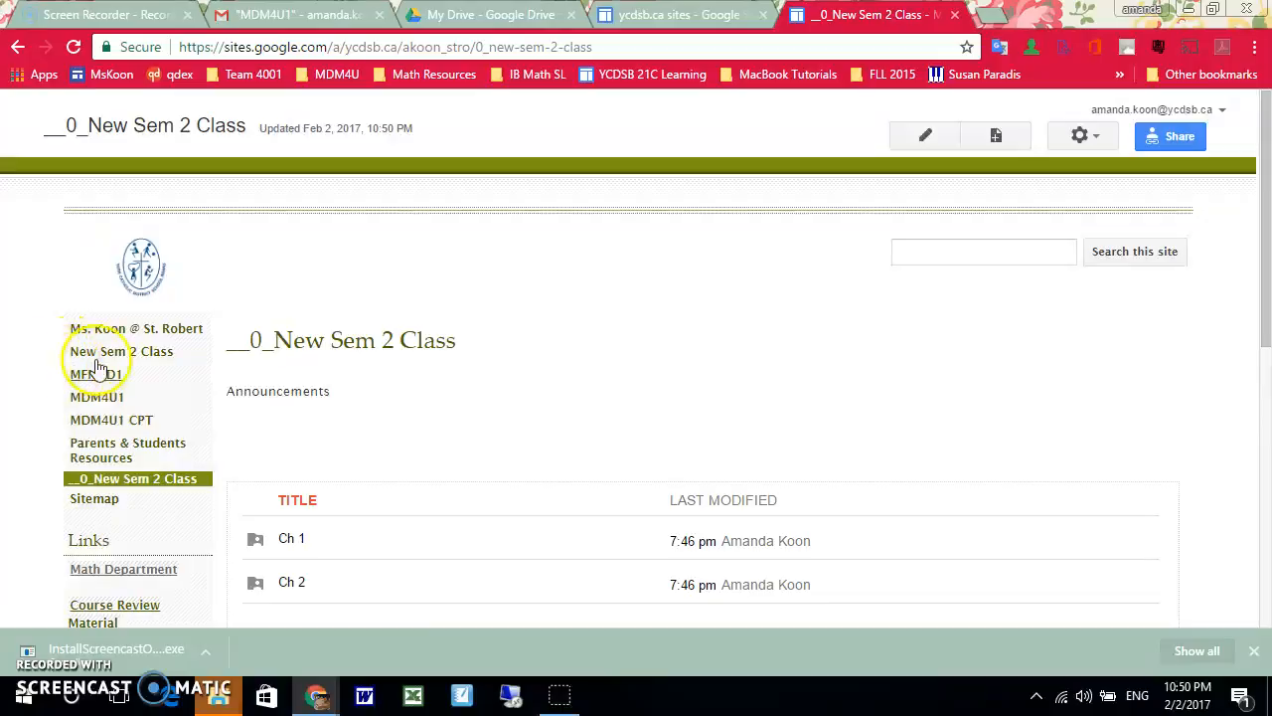
# Edit the site layout's sidebar navigation so "__0_New Sem 2 Class" sits second, directly below the home page
pyautogui.click(1090, 147)
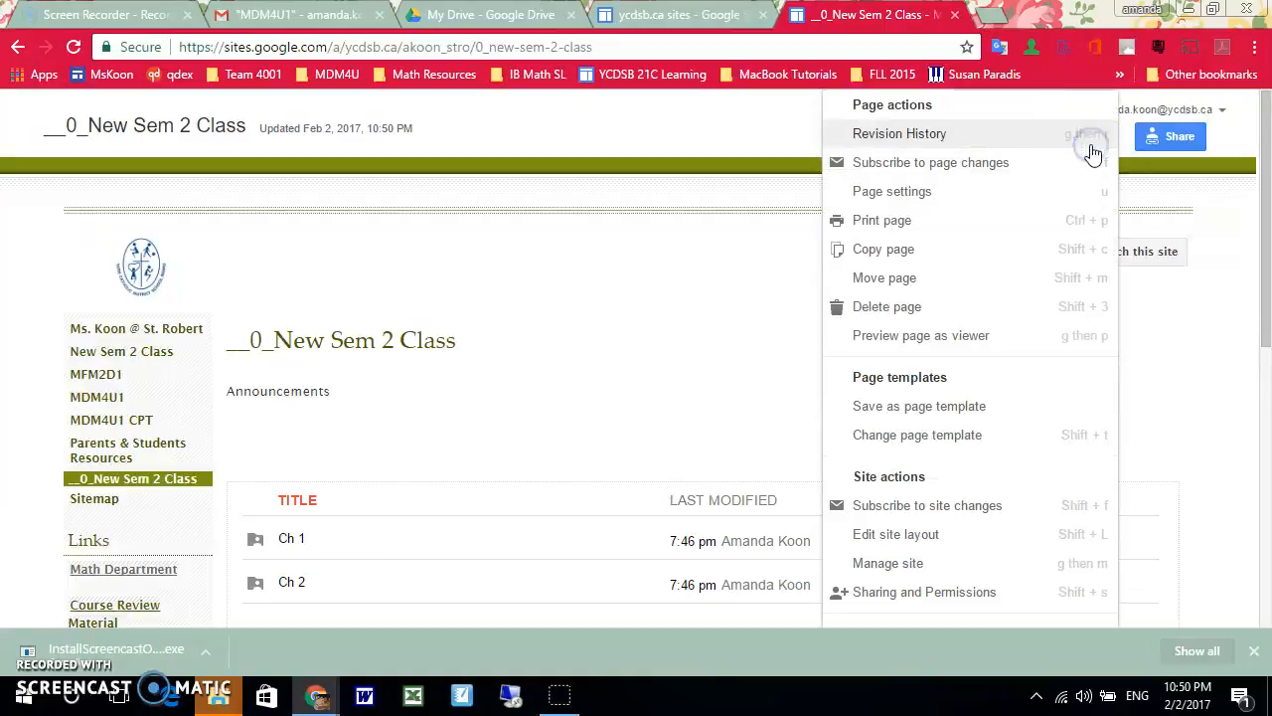
pyautogui.click(971, 537)
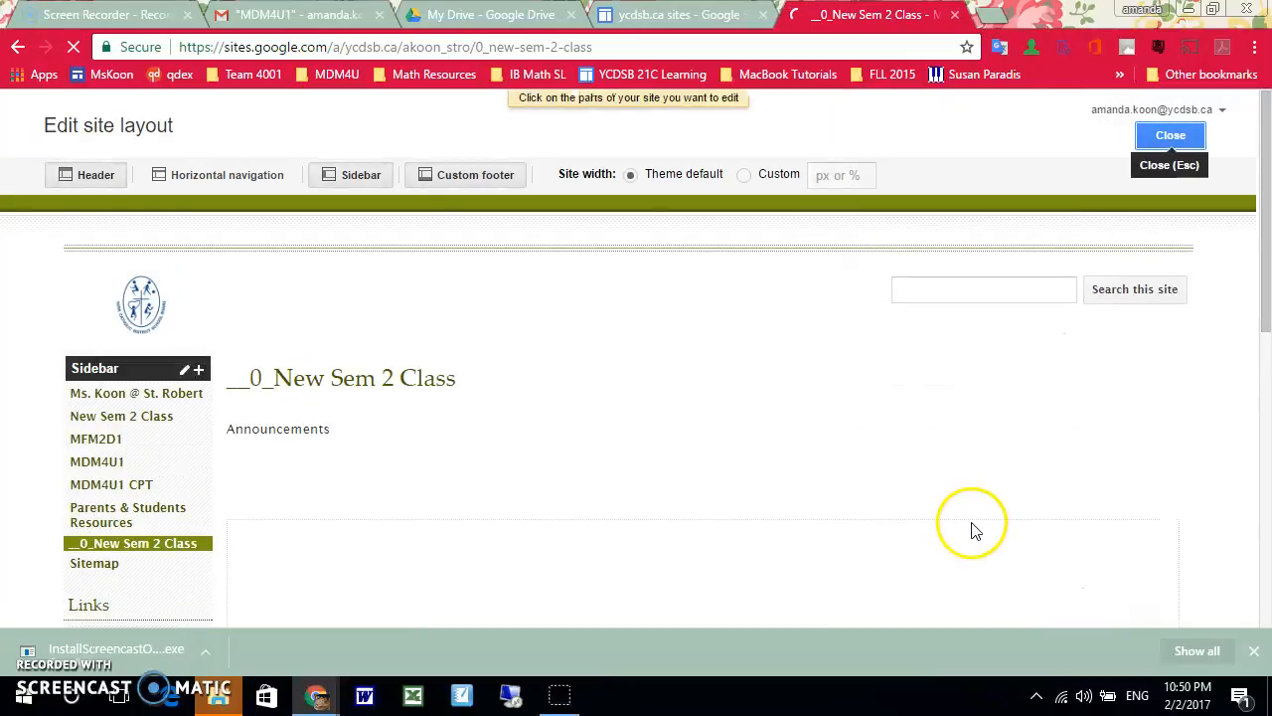
pyautogui.scroll(-1, 483, 460)
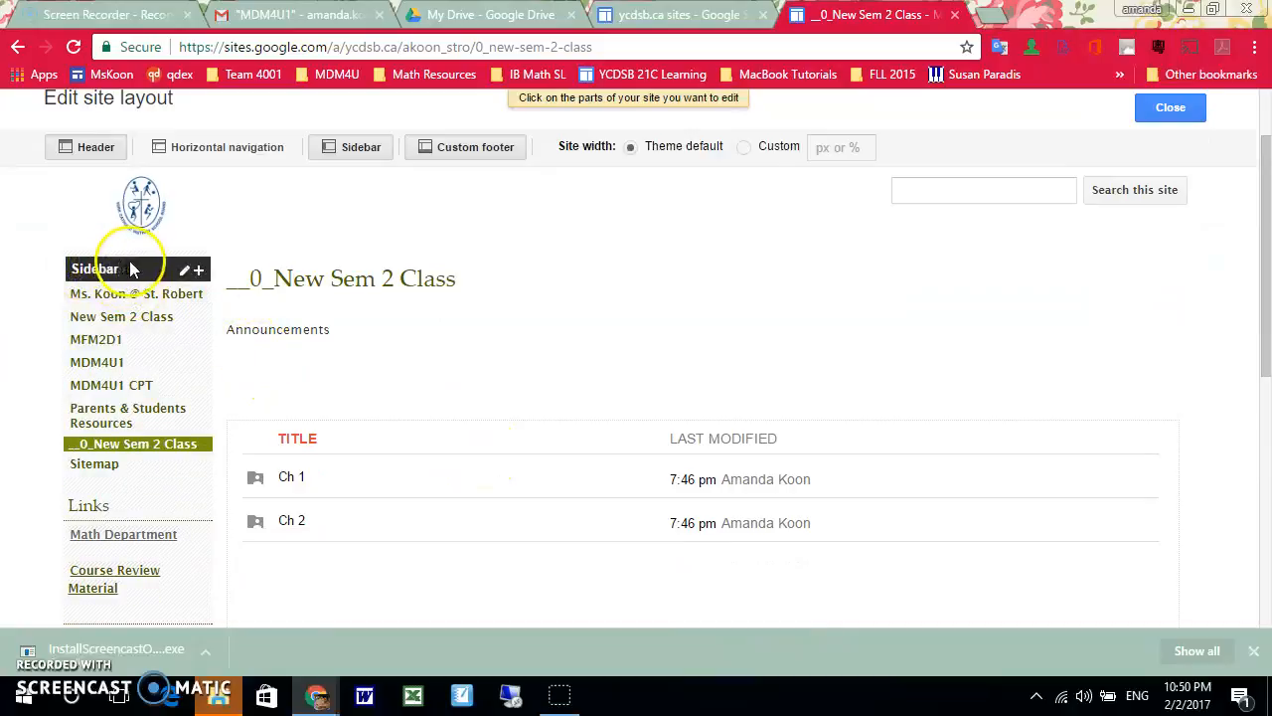
pyautogui.click(144, 353)
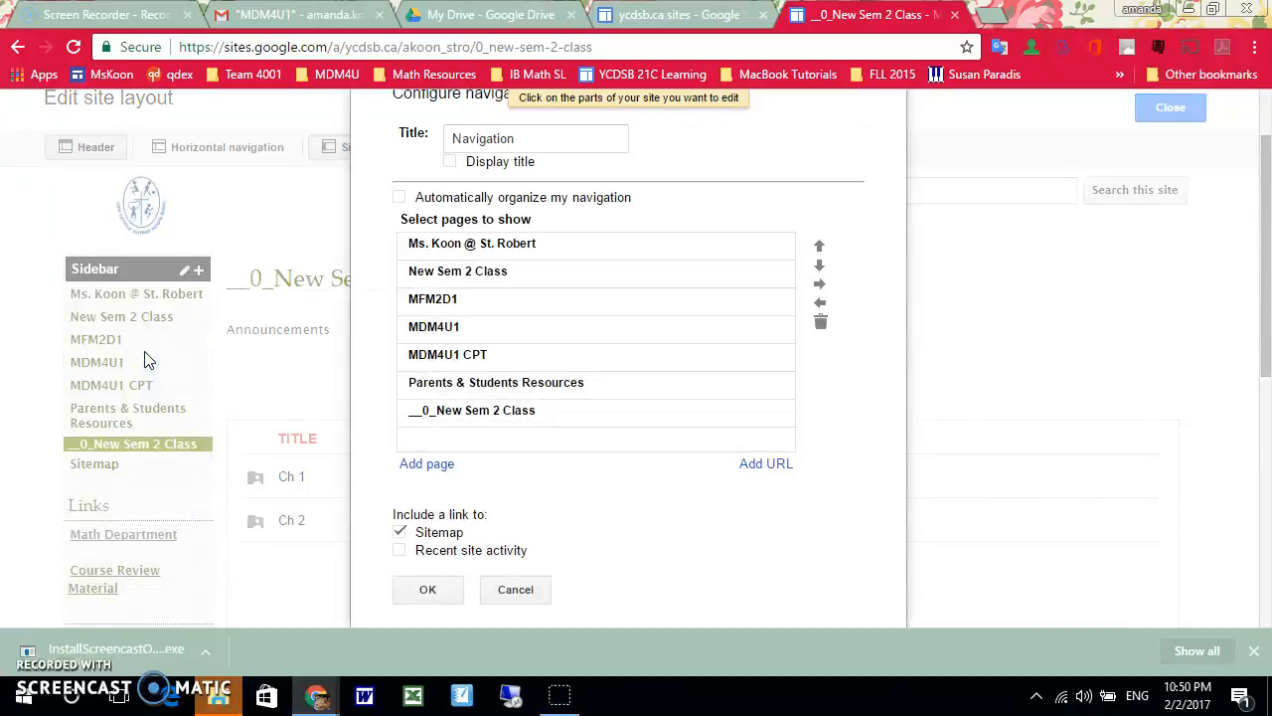
pyautogui.click(607, 419)
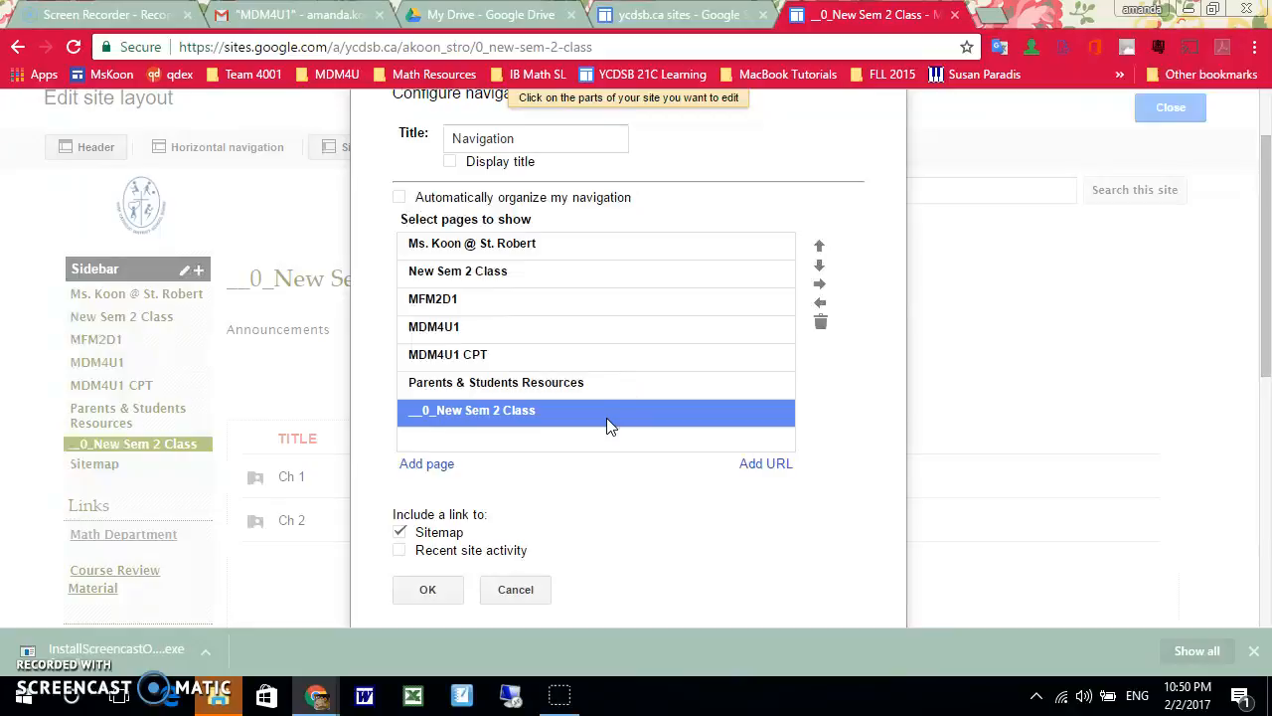
pyautogui.click(459, 300)
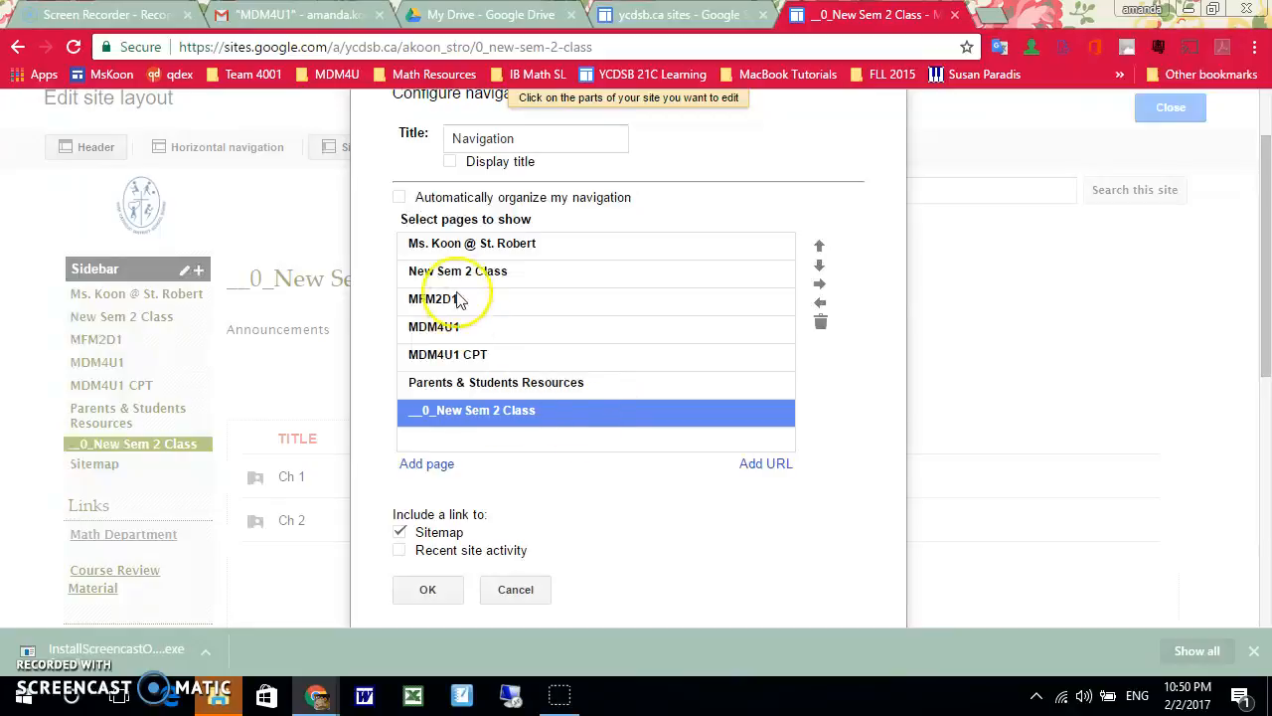
pyautogui.click(819, 250)
pyautogui.click(820, 251)
pyautogui.click(819, 249)
pyautogui.click(819, 249)
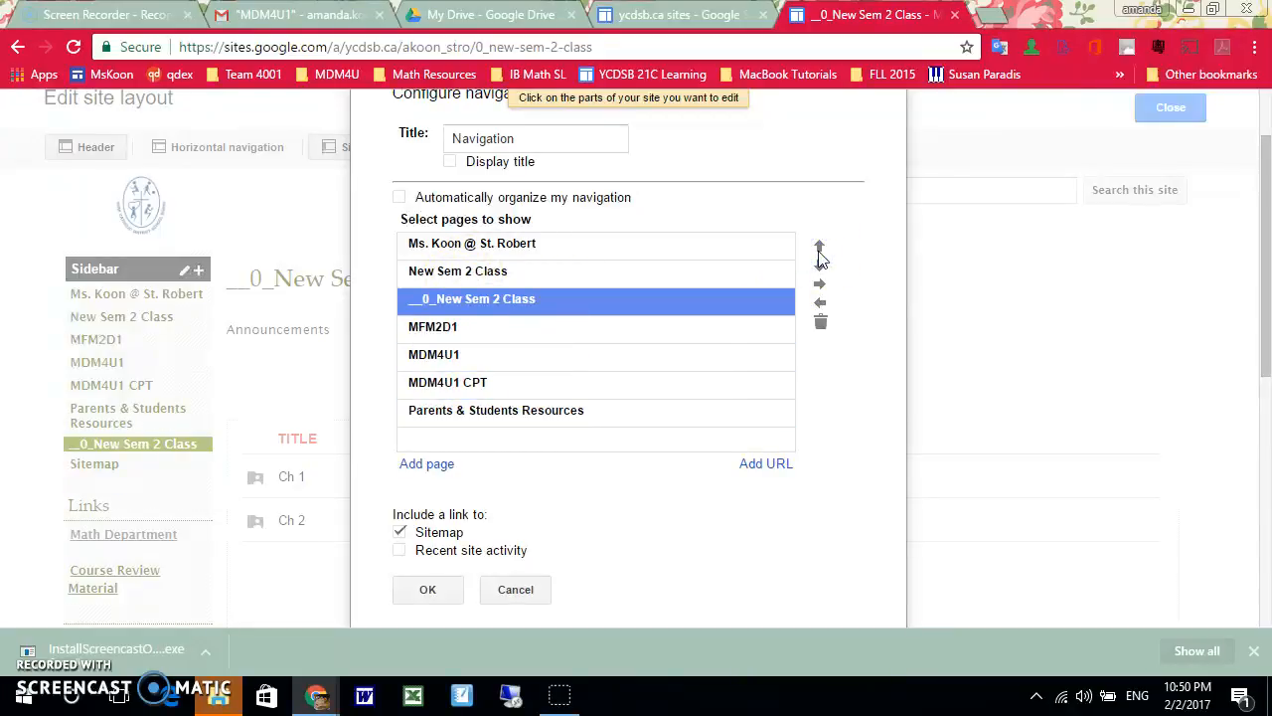
pyautogui.click(819, 249)
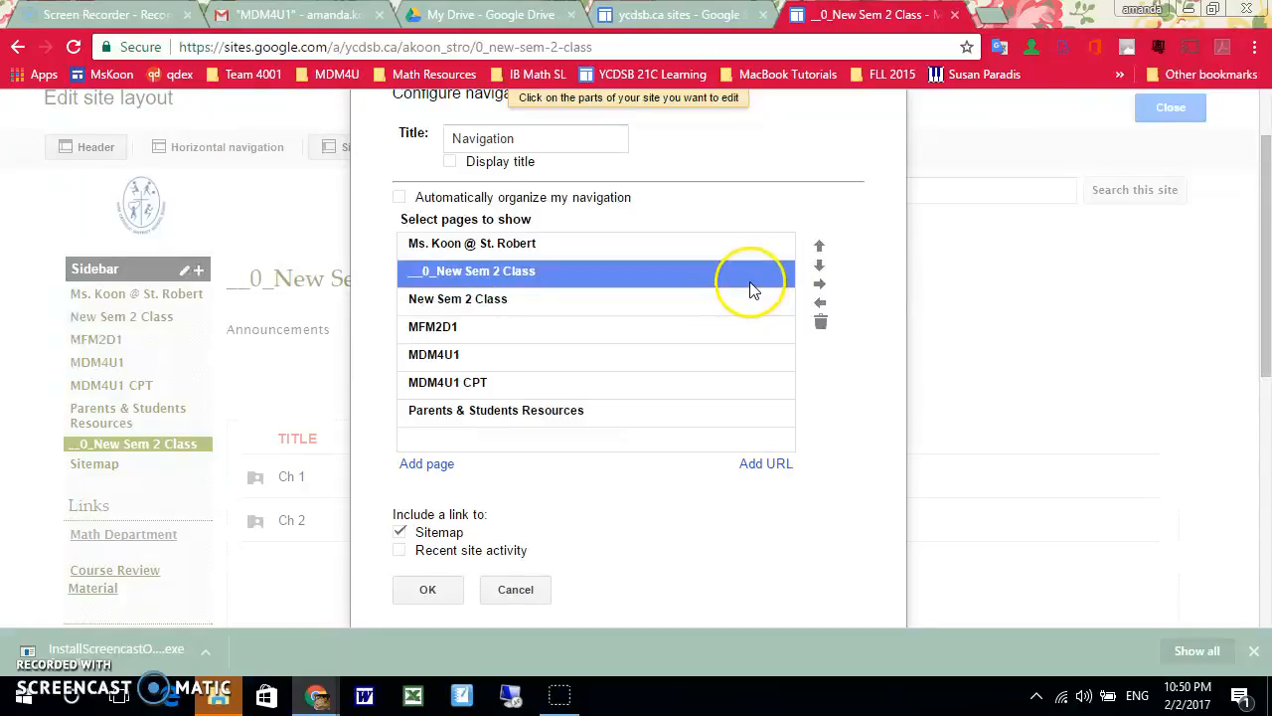
# Remove MFM2D1 from the sidebar navigation, save the navigation changes, and leave site layout editing
pyautogui.click(563, 328)
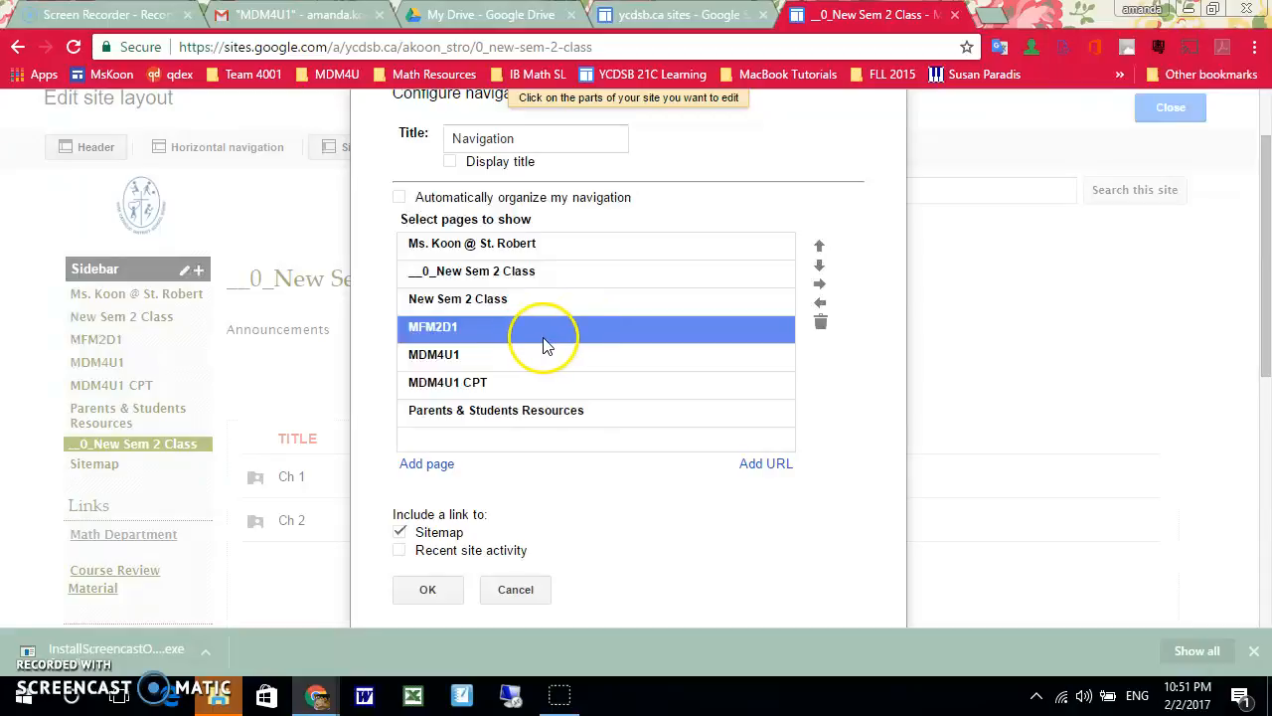
pyautogui.click(820, 322)
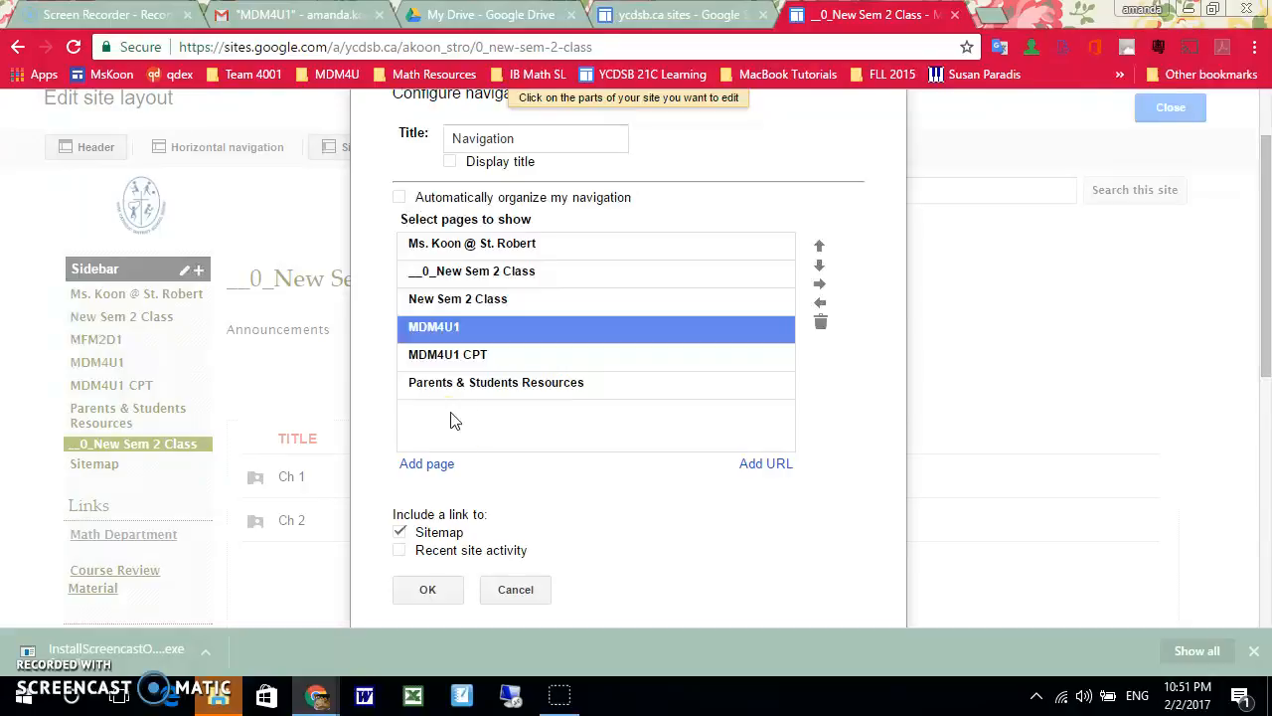
pyautogui.click(443, 593)
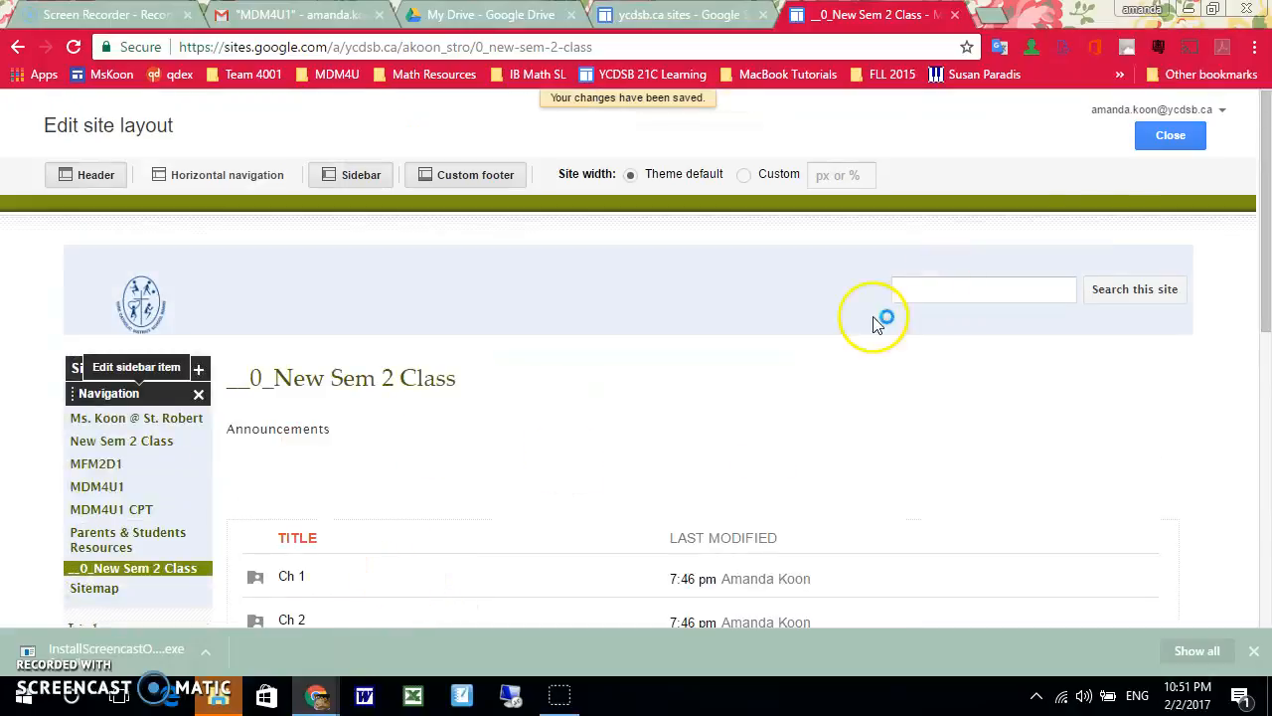
pyautogui.click(1173, 137)
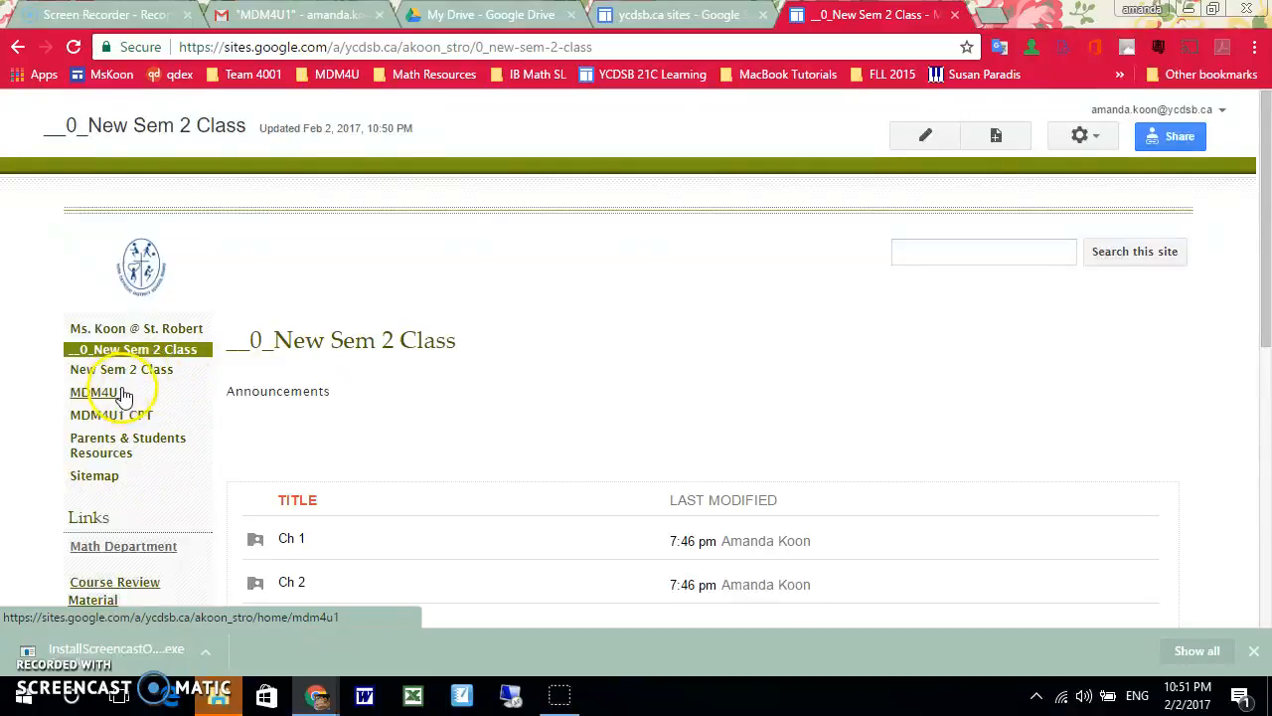
# Find the MFM2D1 page in the sitemap under the teacher's home page and open it
pyautogui.click(105, 477)
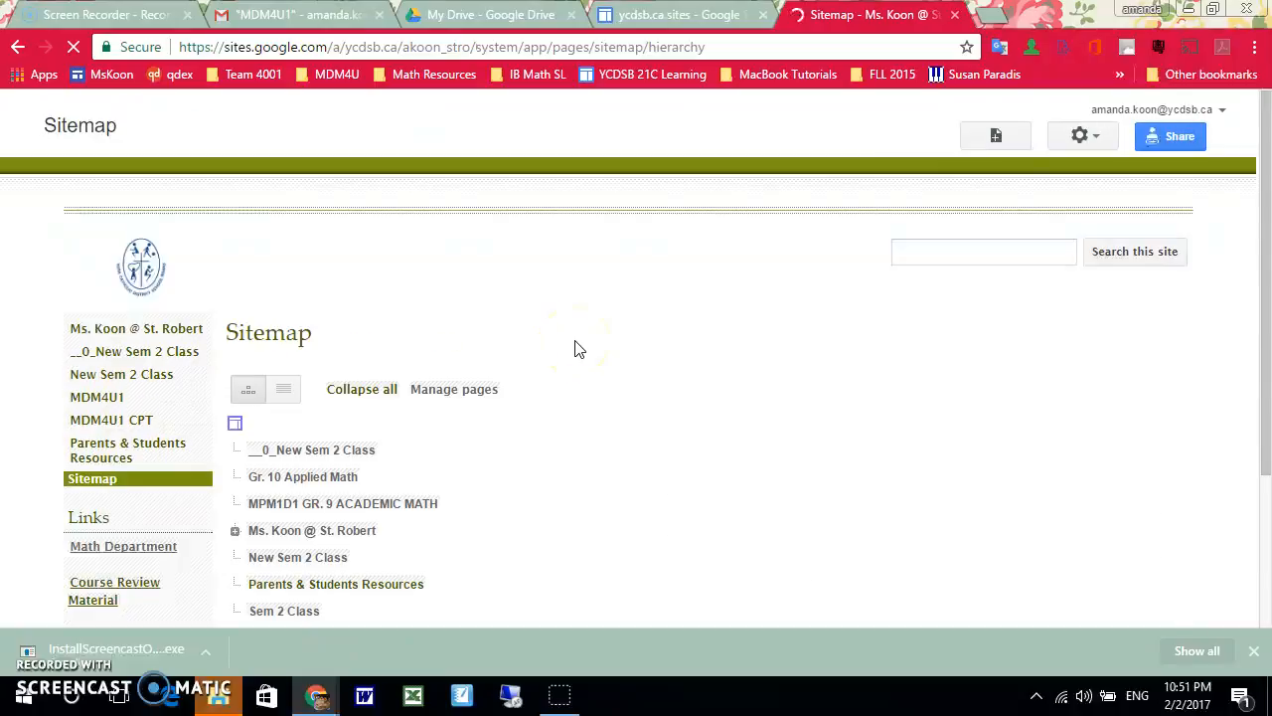
pyautogui.scroll(-2, 576, 348)
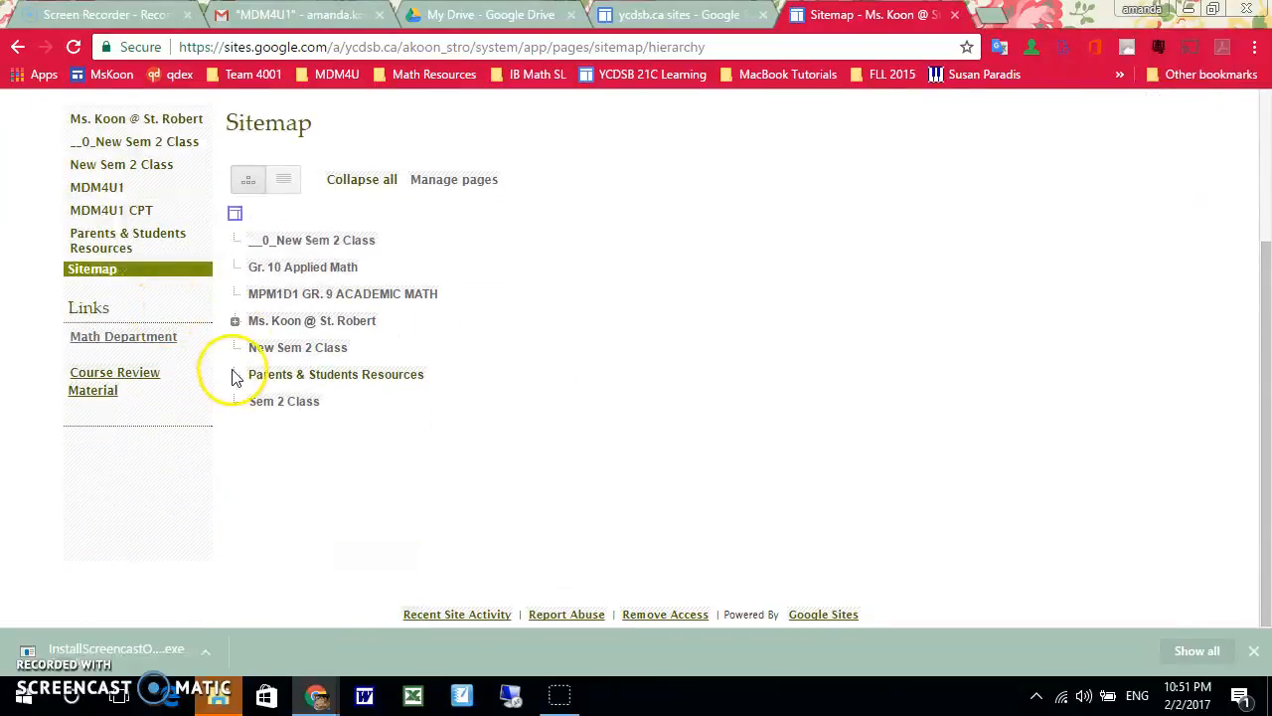
pyautogui.click(236, 322)
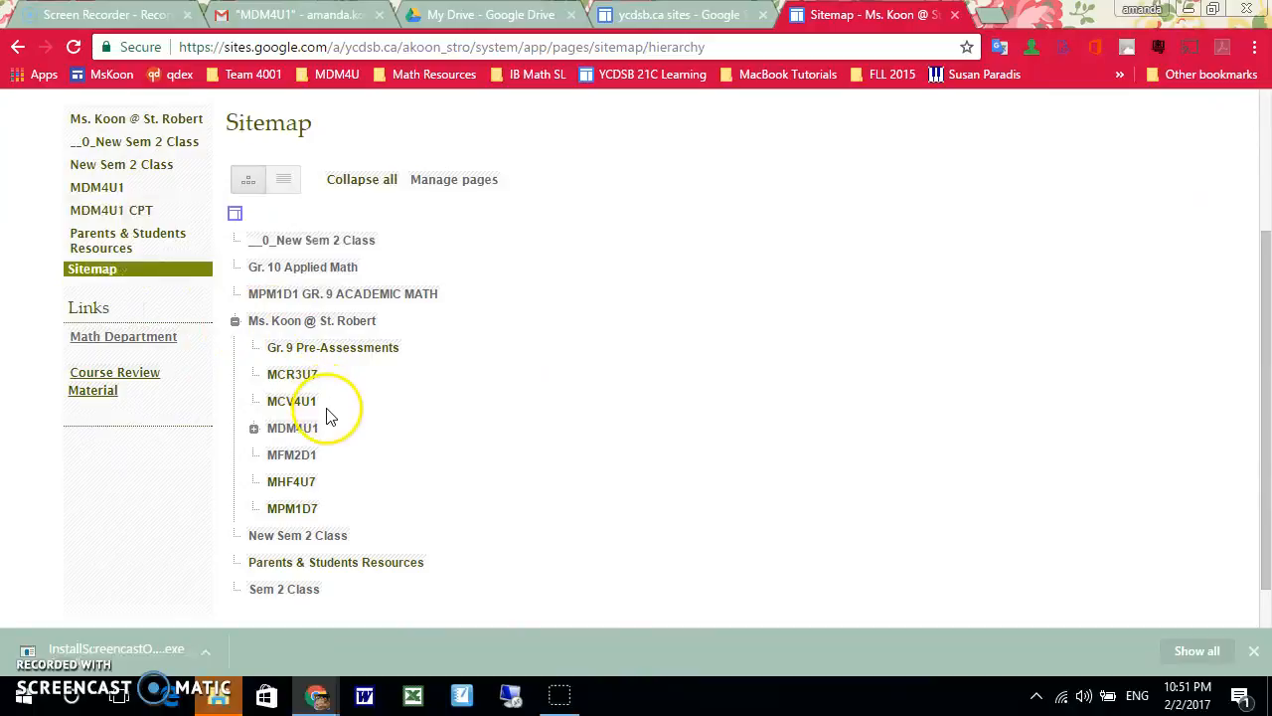
pyautogui.click(278, 460)
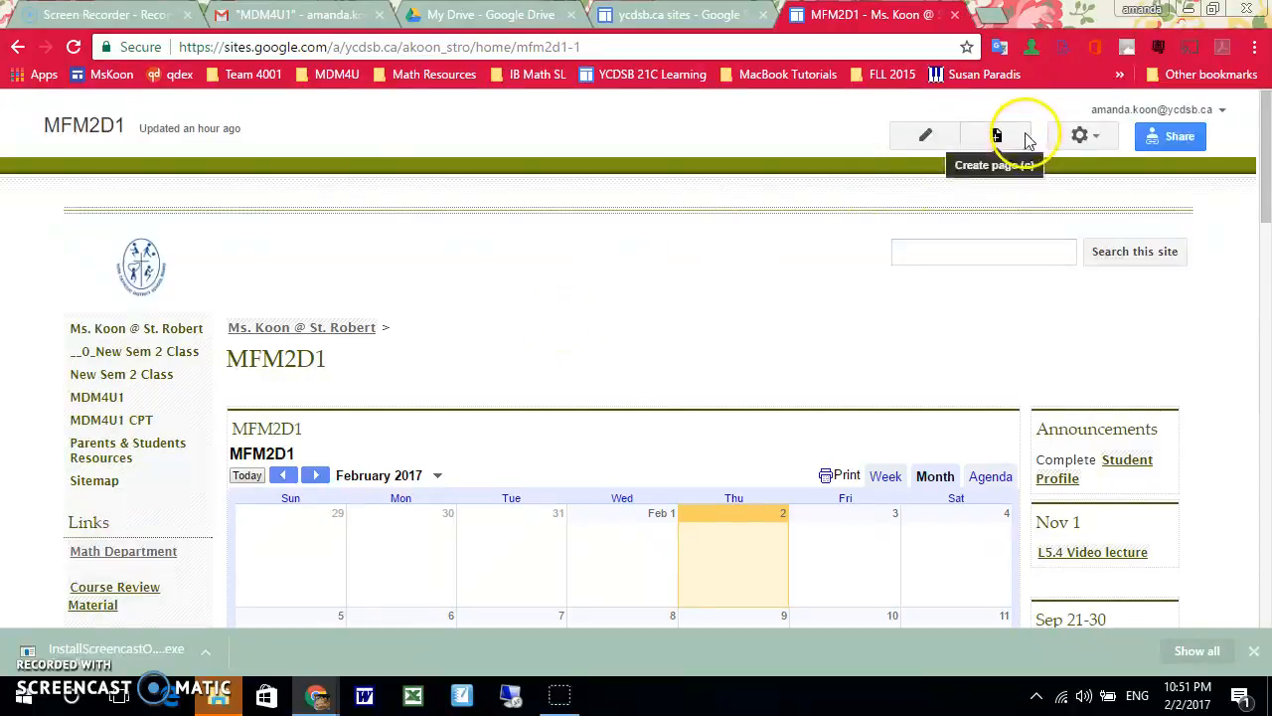
# Switch to Google Drive and review the link-sharing options of the "__0_New Sem 2 Class" folder, then close its sharing settings
pyautogui.click(490, 13)
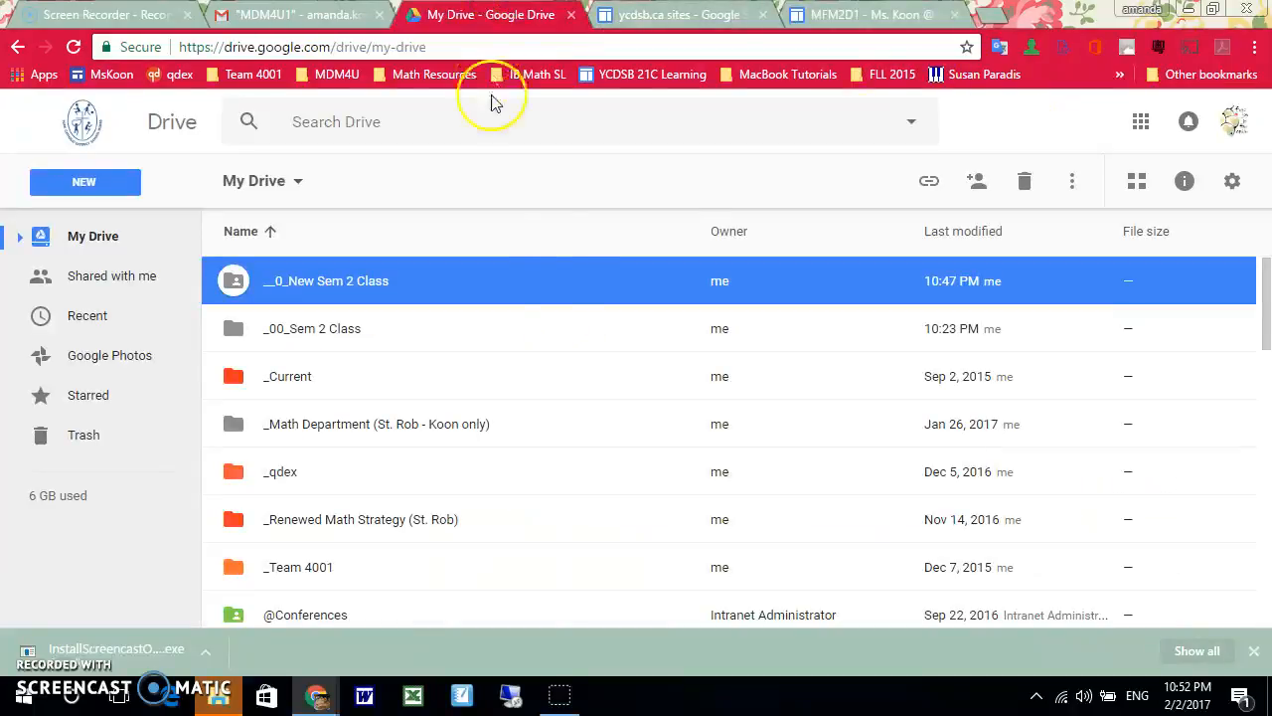
pyautogui.rightClick(309, 297)
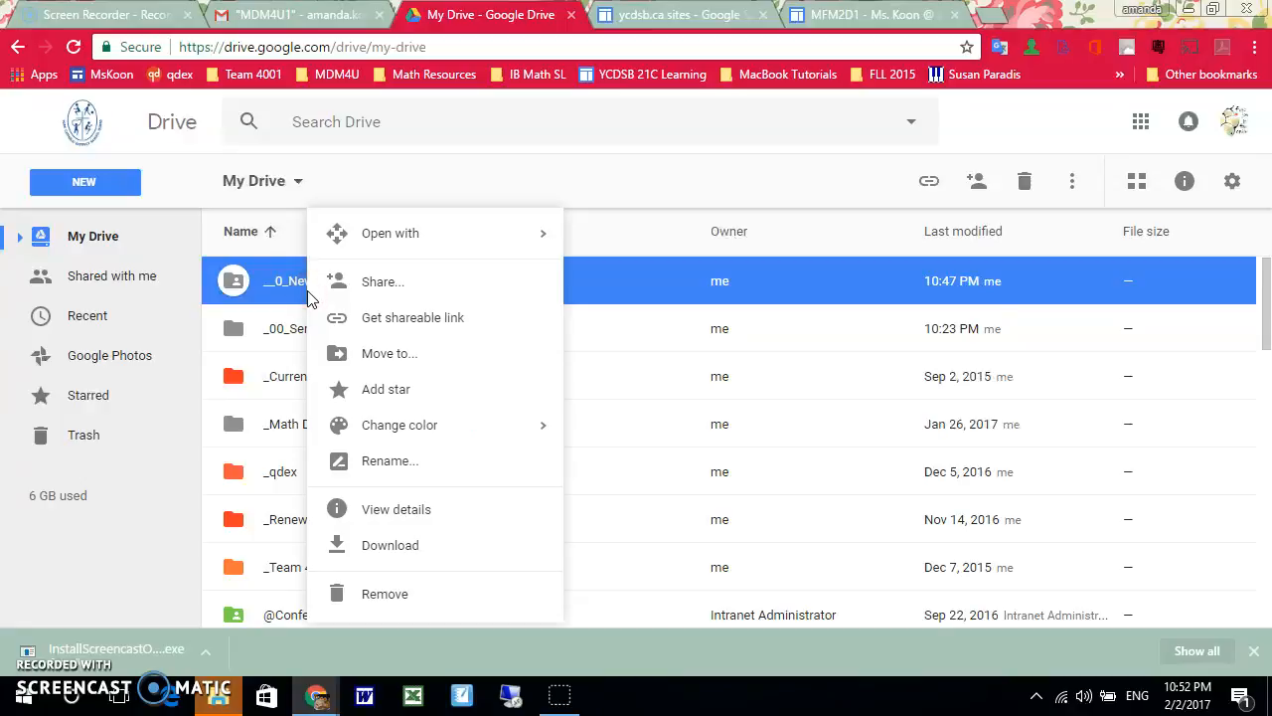
pyautogui.click(384, 294)
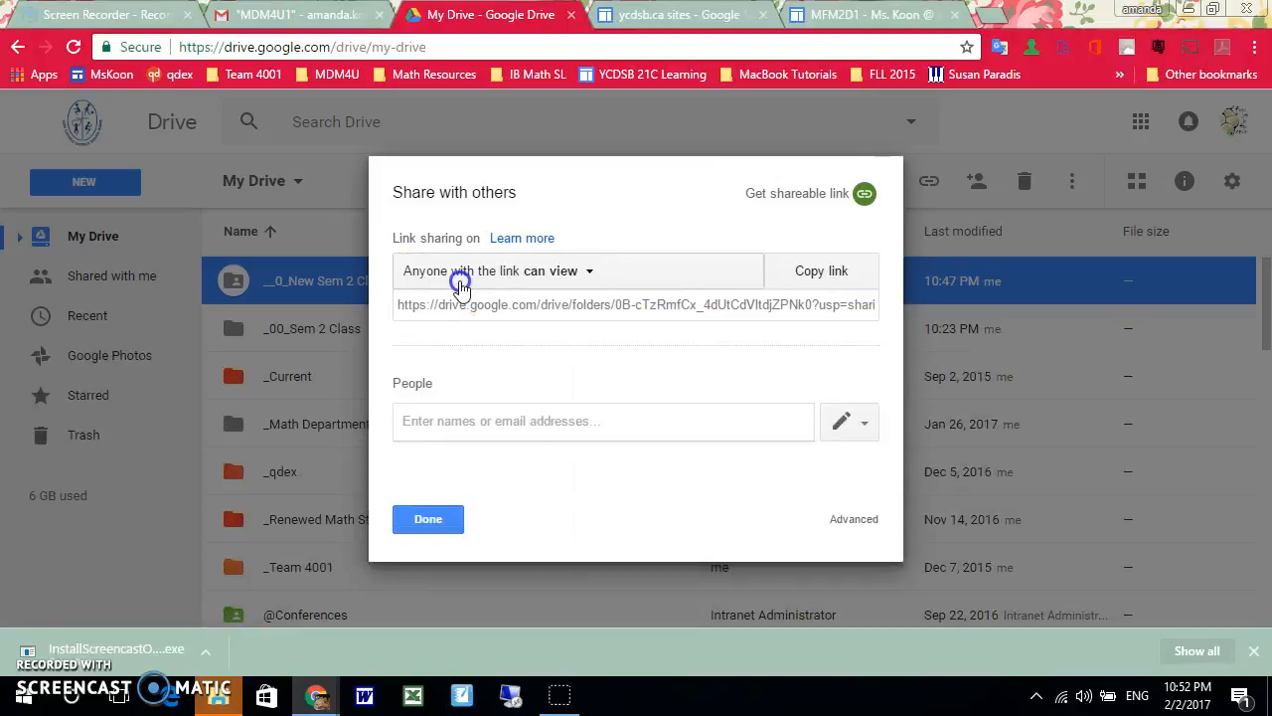
pyautogui.click(461, 286)
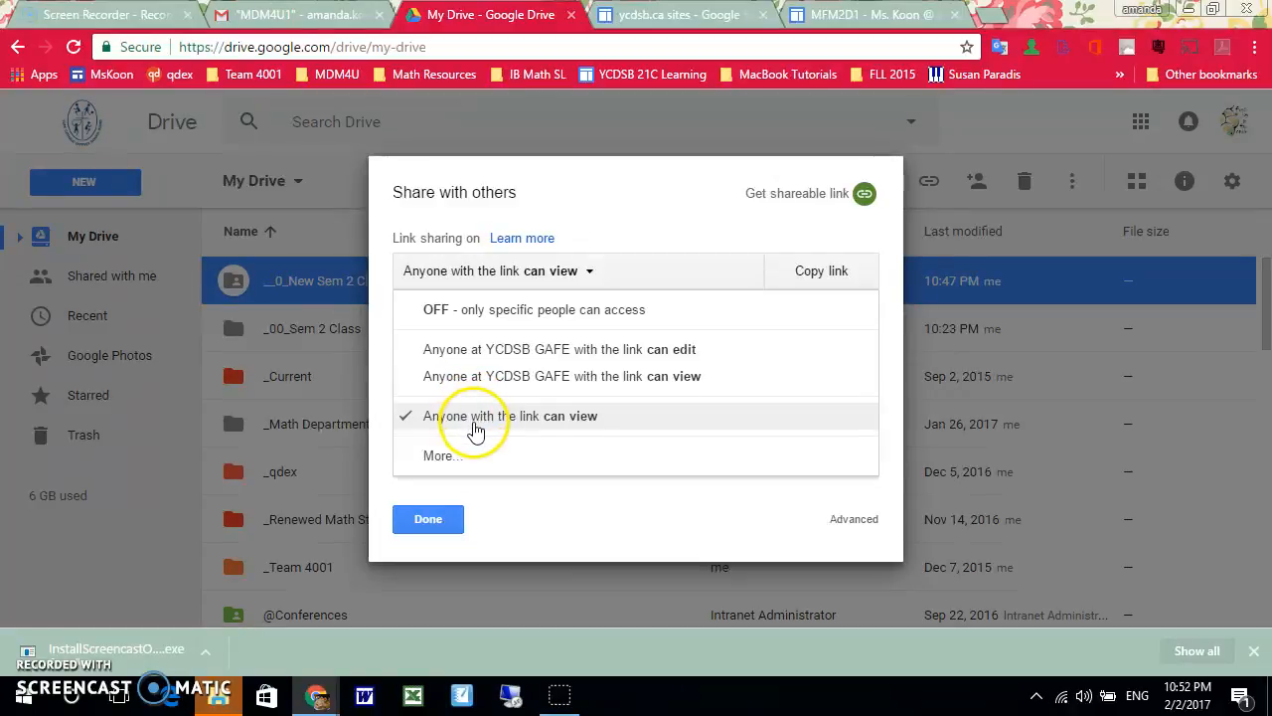
pyautogui.click(444, 520)
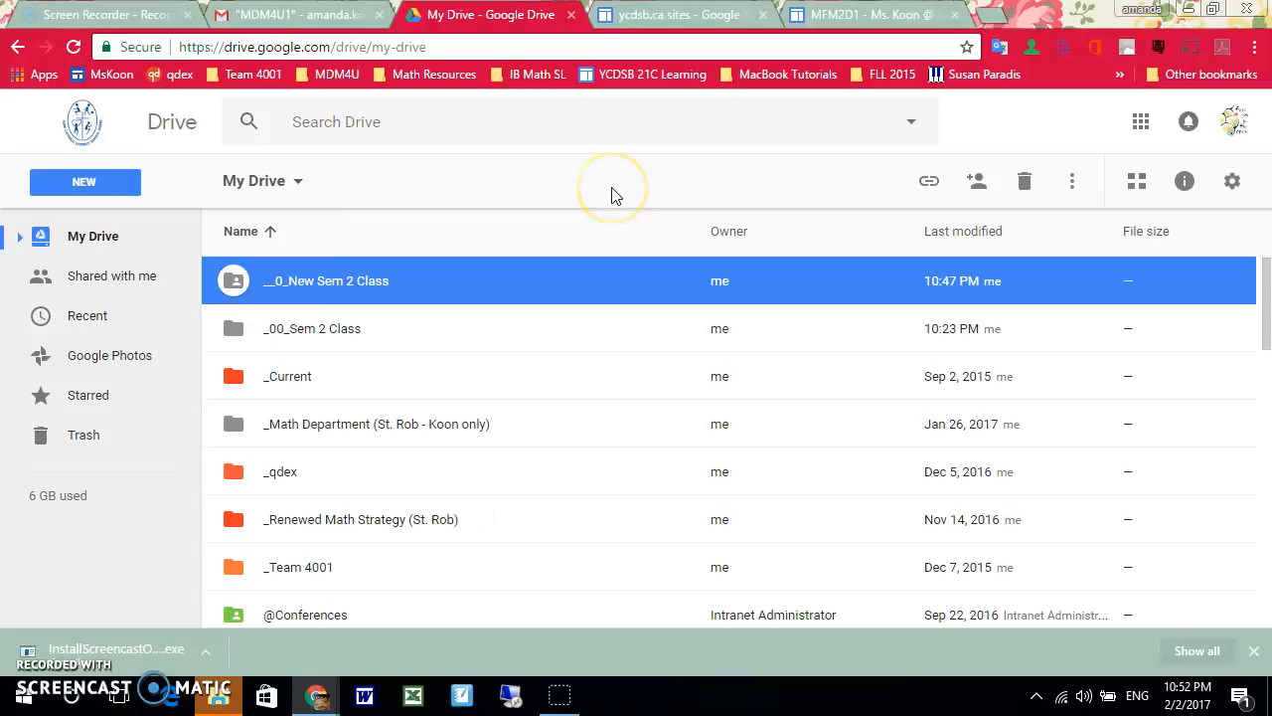
pyautogui.click(597, 284)
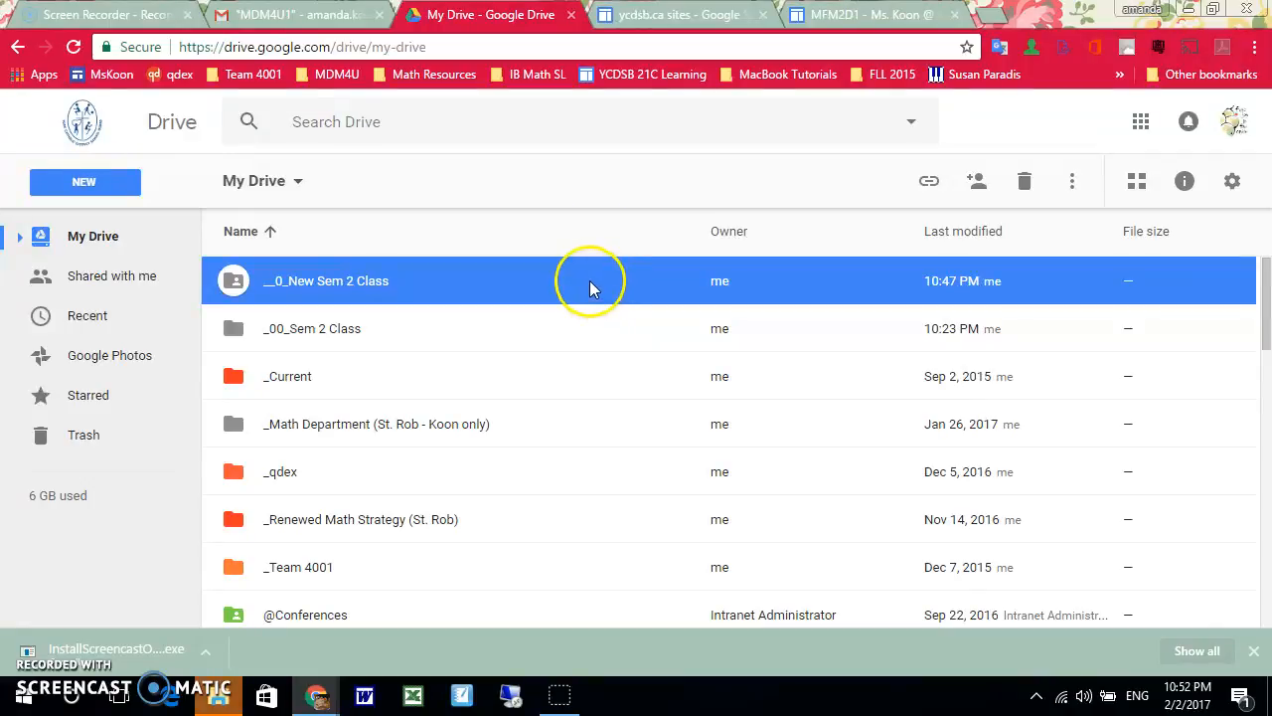